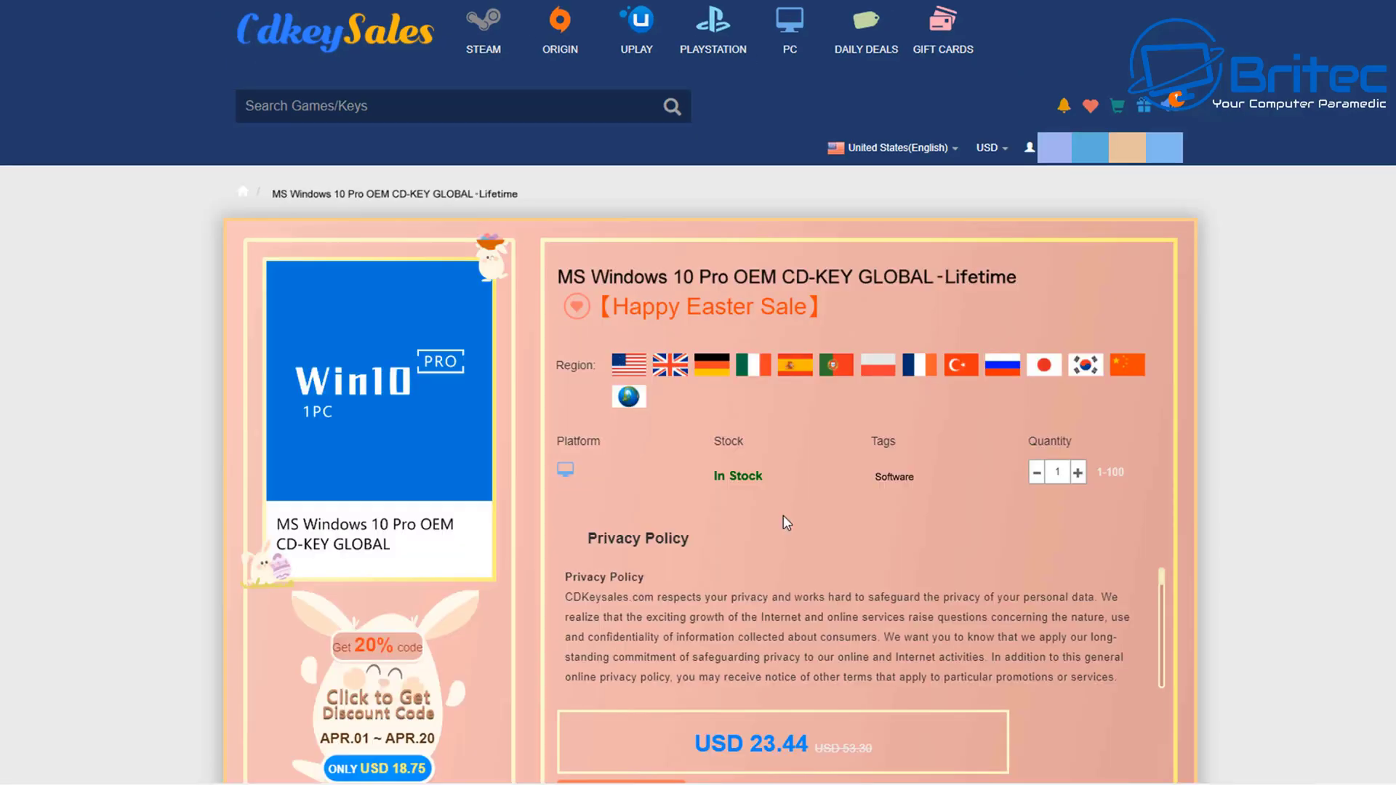
# - Buy the Windows 10 Pro OEM key and apply promo code BR09, dropping the total to USD 16.41
pyautogui.scroll(-3, 783, 515)
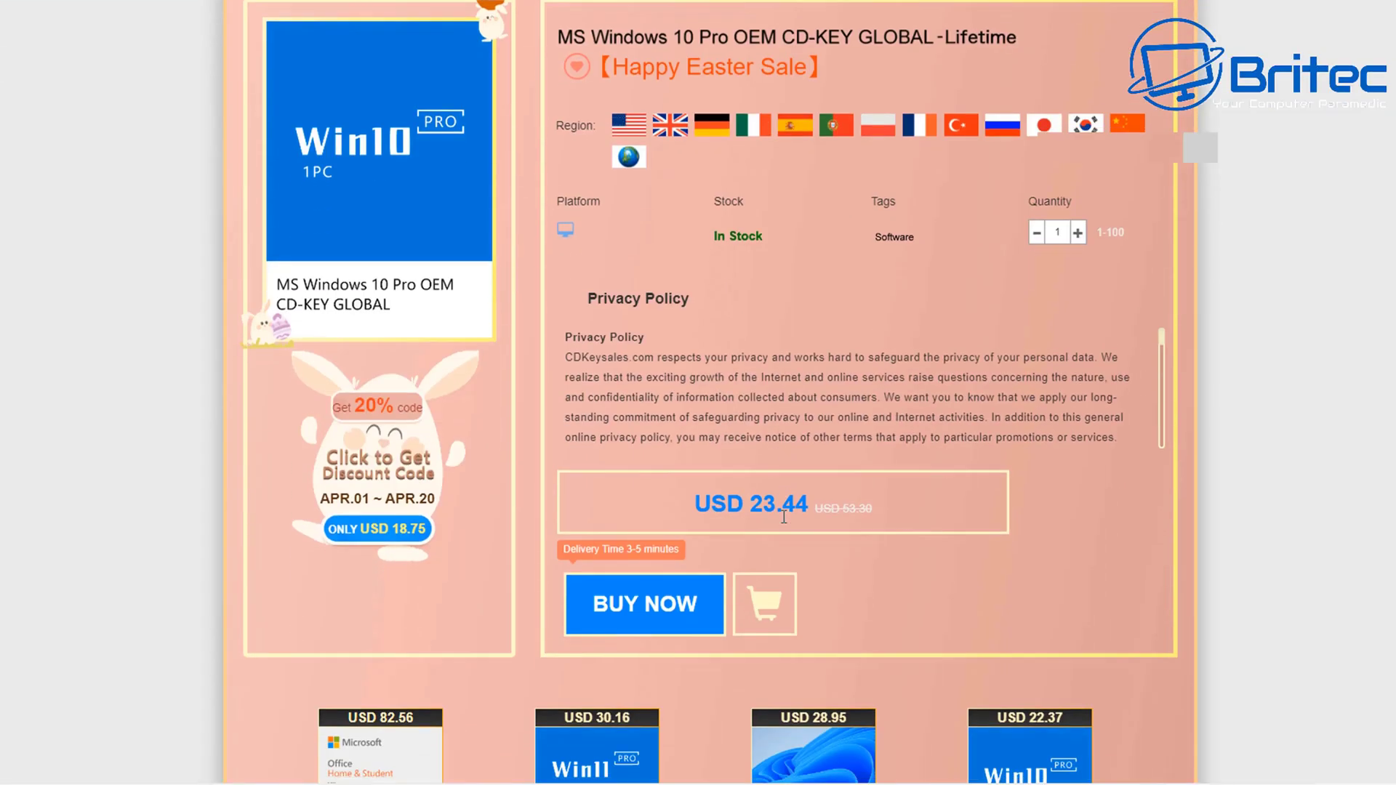
pyautogui.click(654, 608)
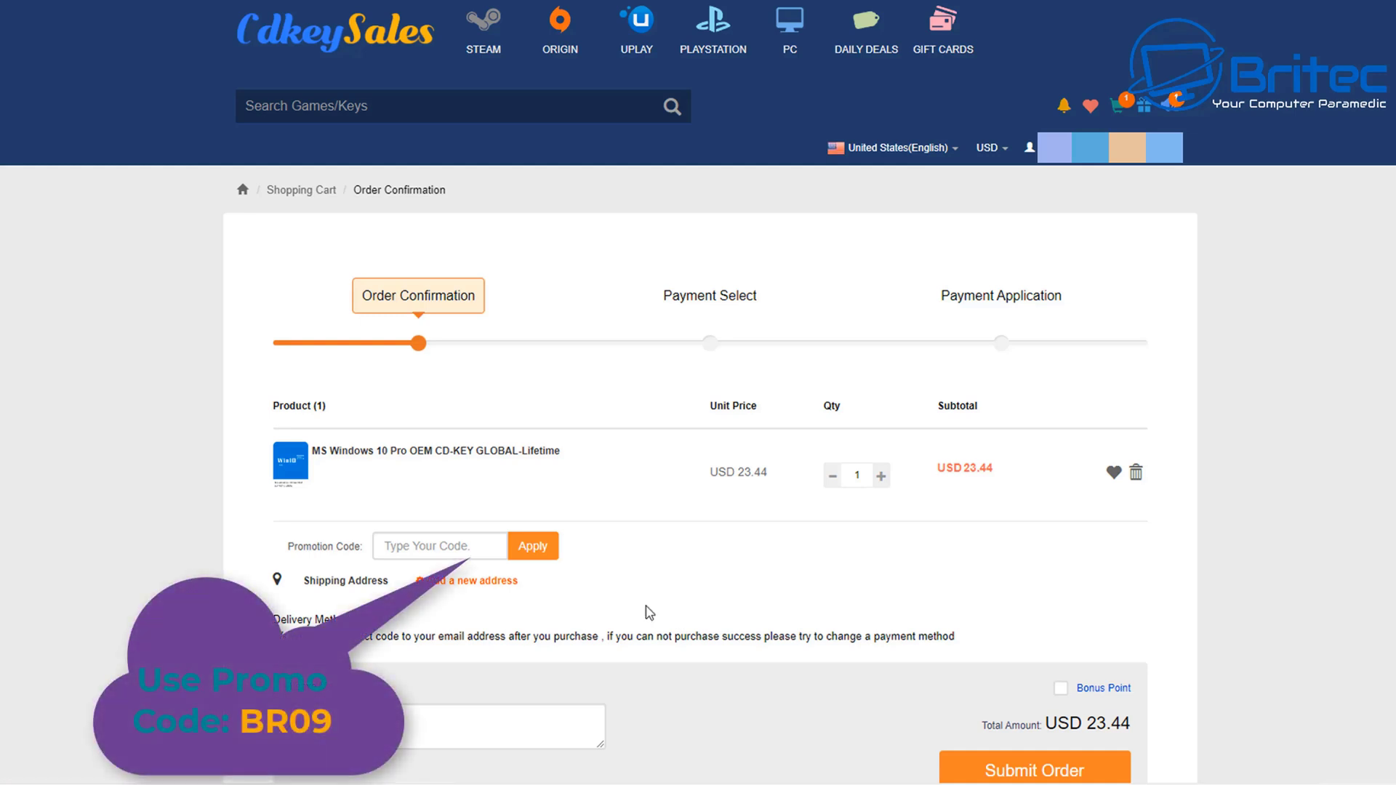
pyautogui.click(398, 547)
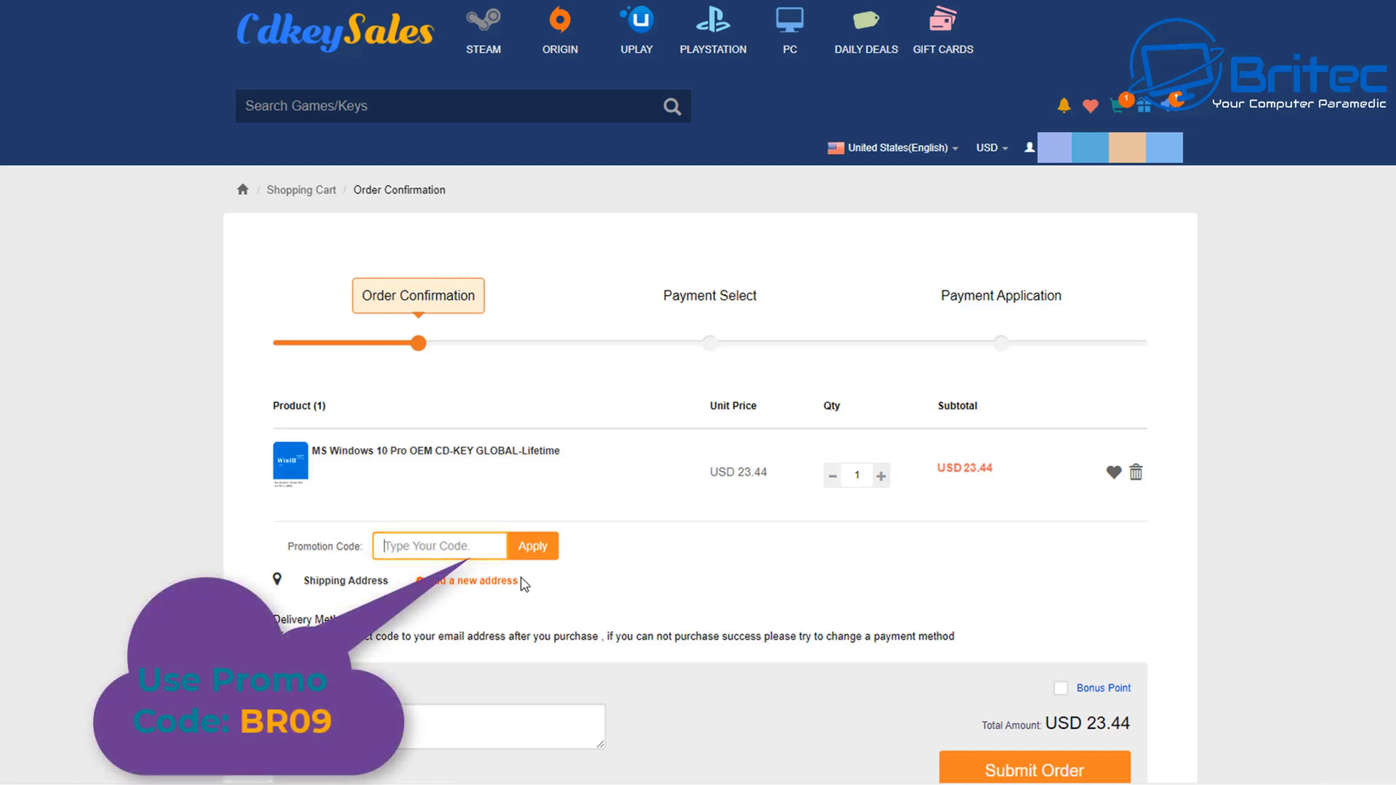
pyautogui.write('BR09')
pyautogui.click(538, 557)
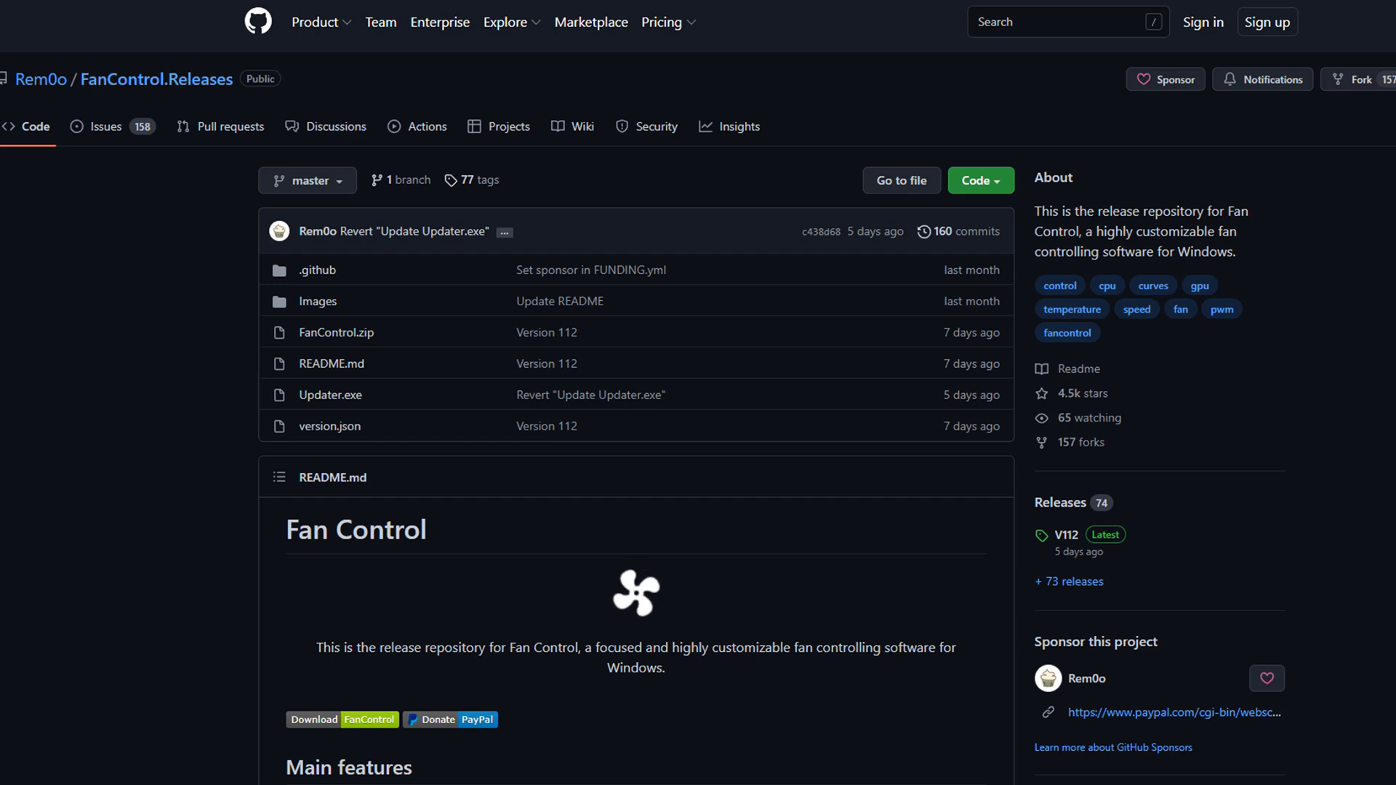
# - Download the latest FanControl.zip from the README's Installation section and open it
pyautogui.scroll(-10, 483, 648)
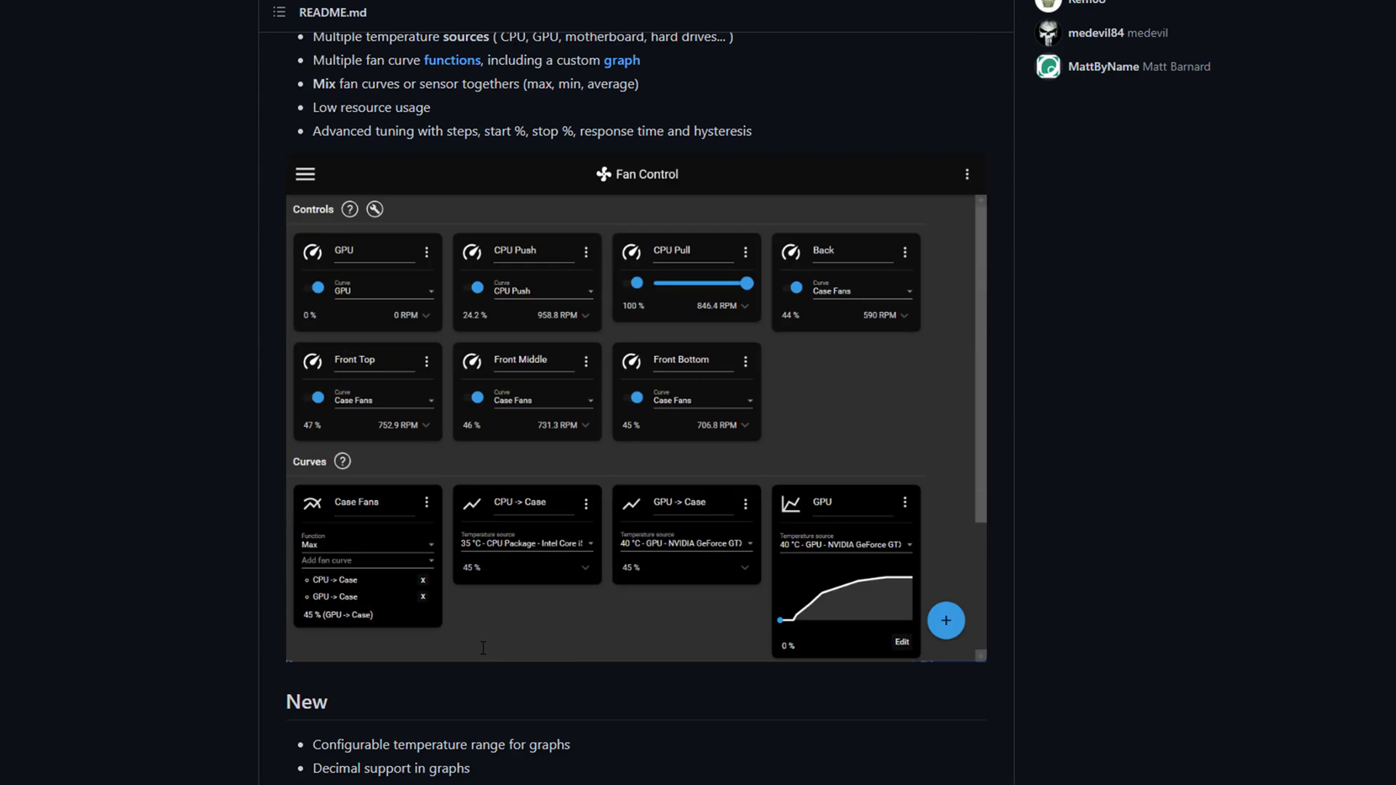
pyautogui.scroll(-2, 483, 648)
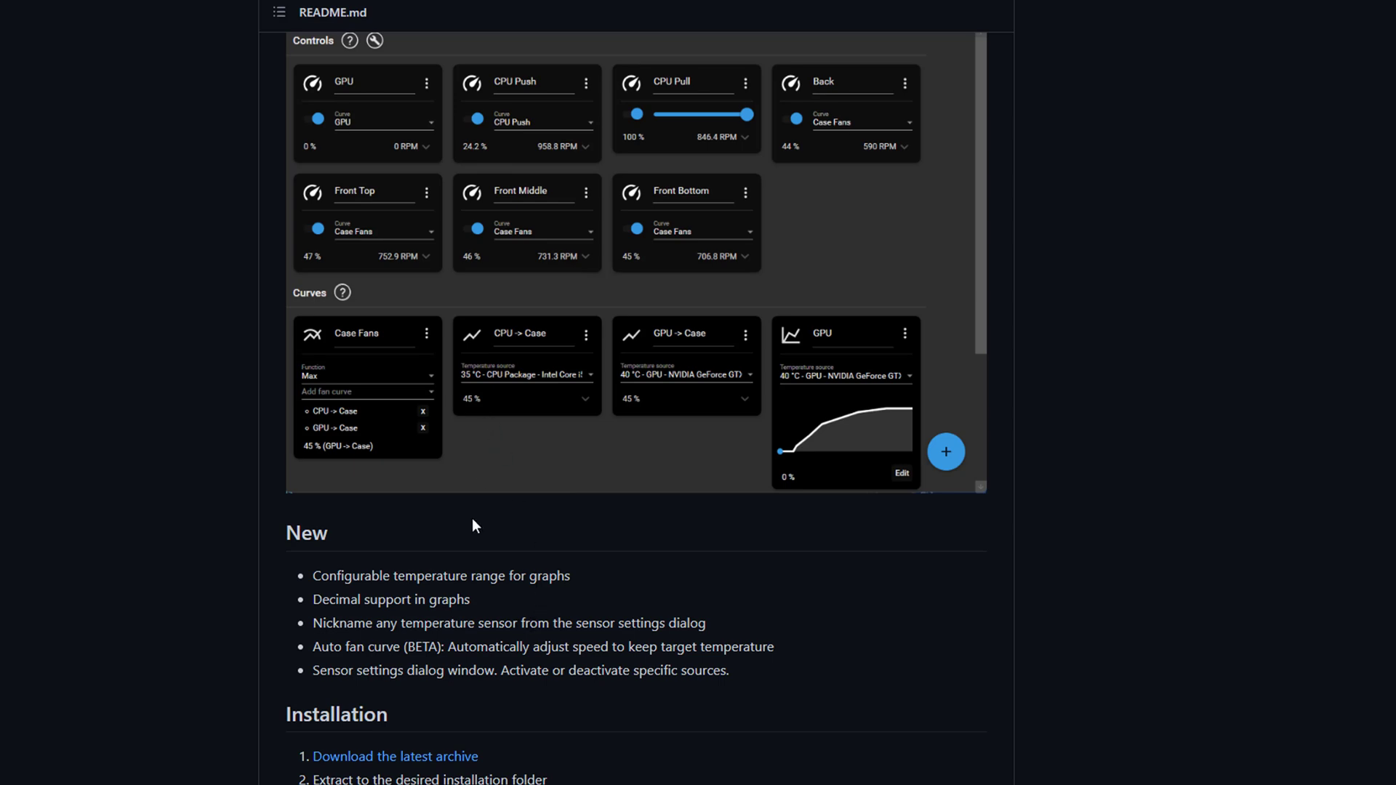
pyautogui.scroll(-2, 474, 523)
pyautogui.scroll(-3, 472, 525)
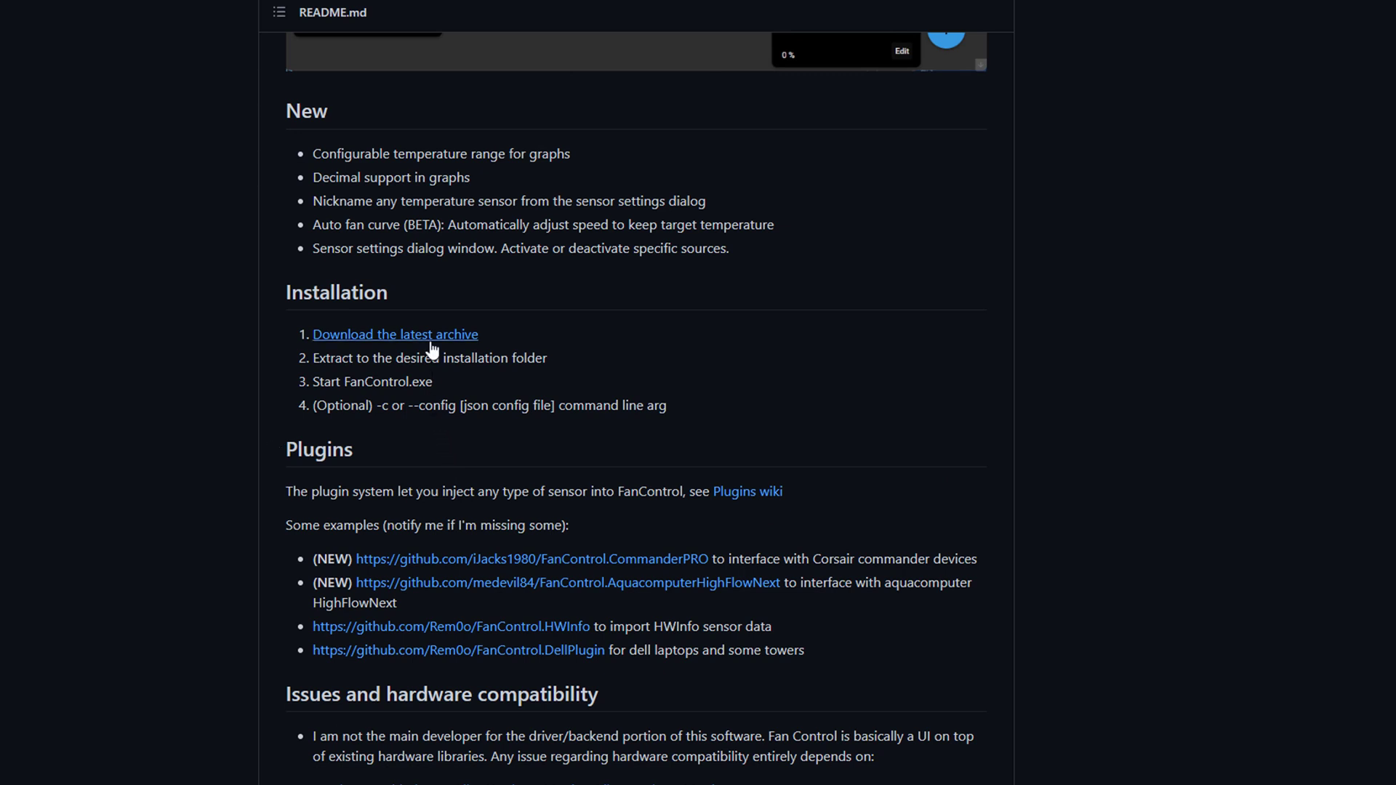
pyautogui.click(431, 340)
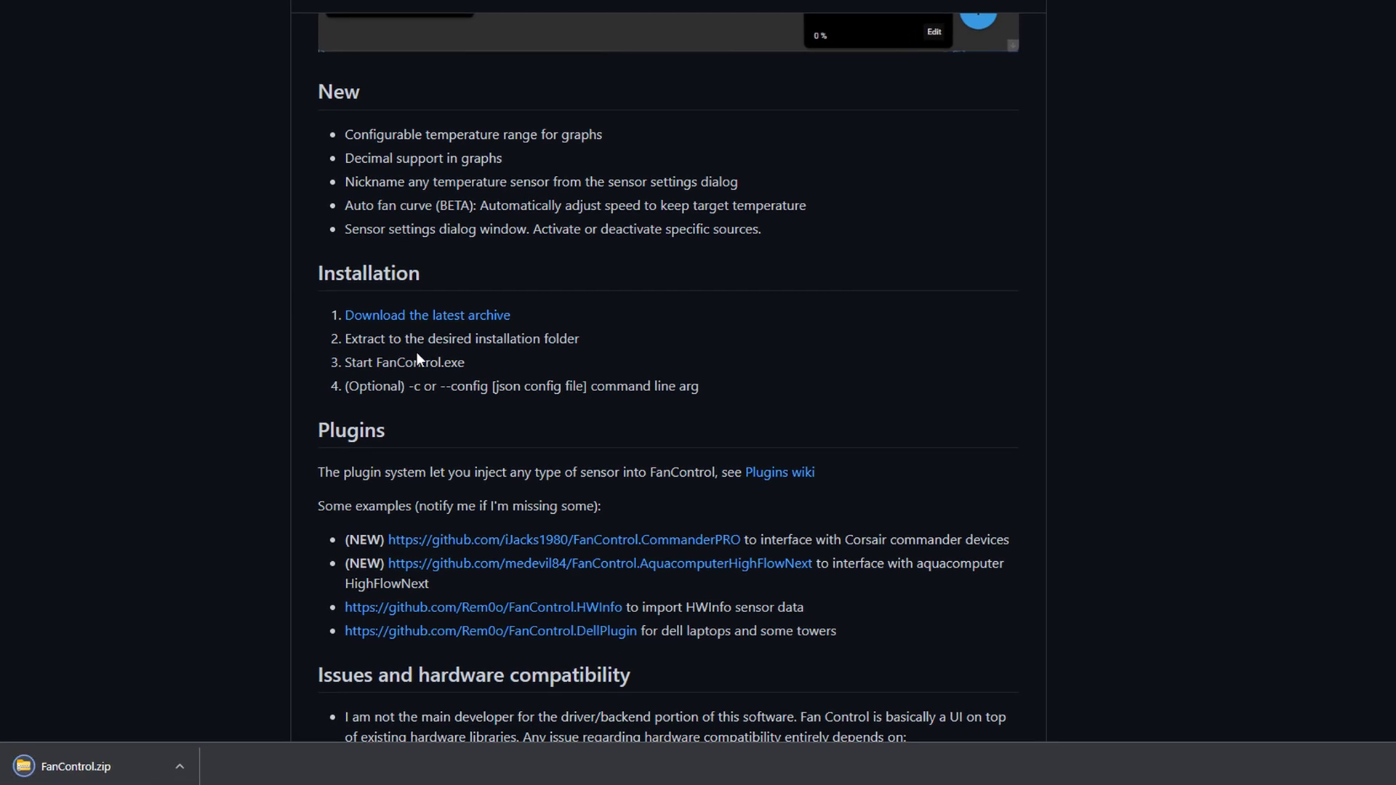
pyautogui.click(76, 767)
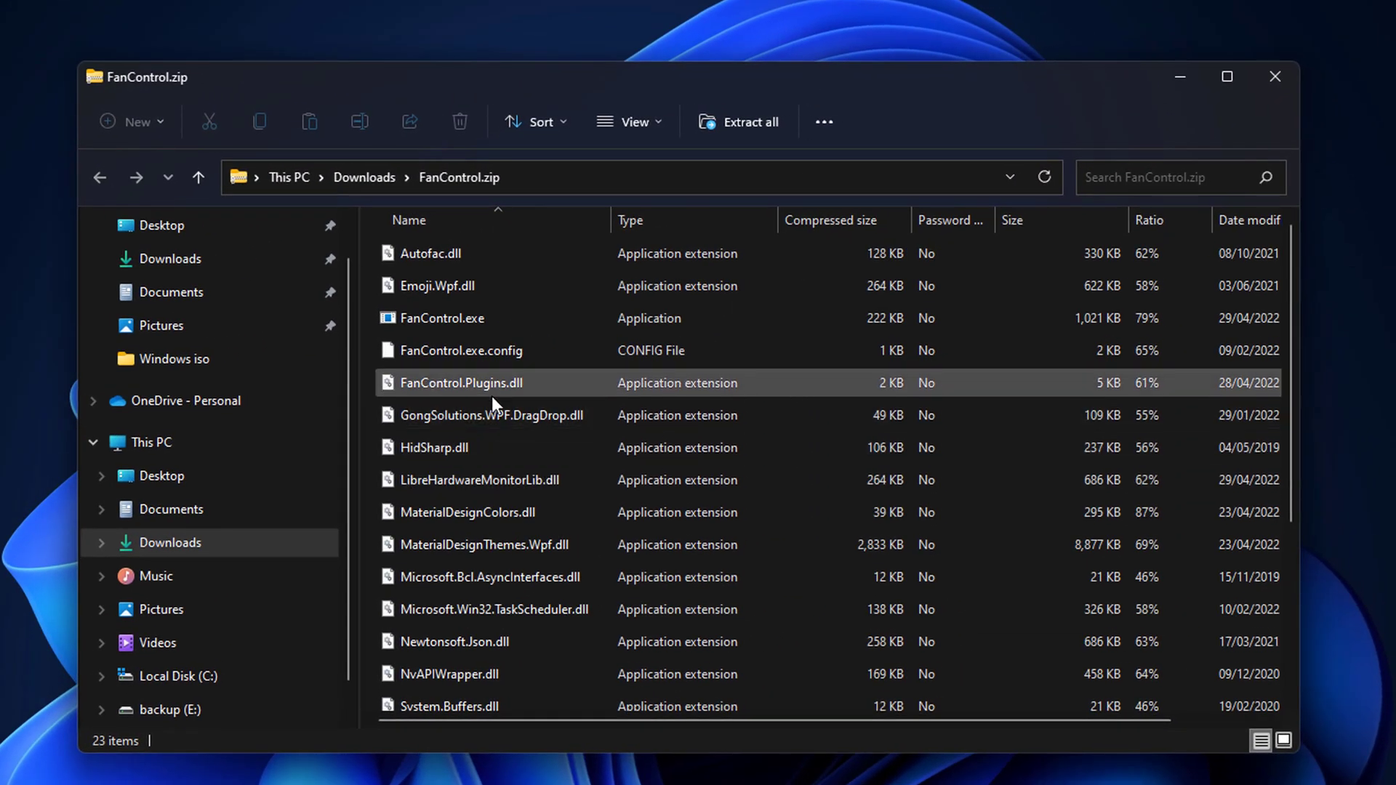
# - Extract all 23 files of FanControl.zip into a new FanControl folder in Downloads
pyautogui.scroll(-2, 495, 429)
pyautogui.scroll(-1, 494, 437)
pyautogui.scroll(3, 496, 460)
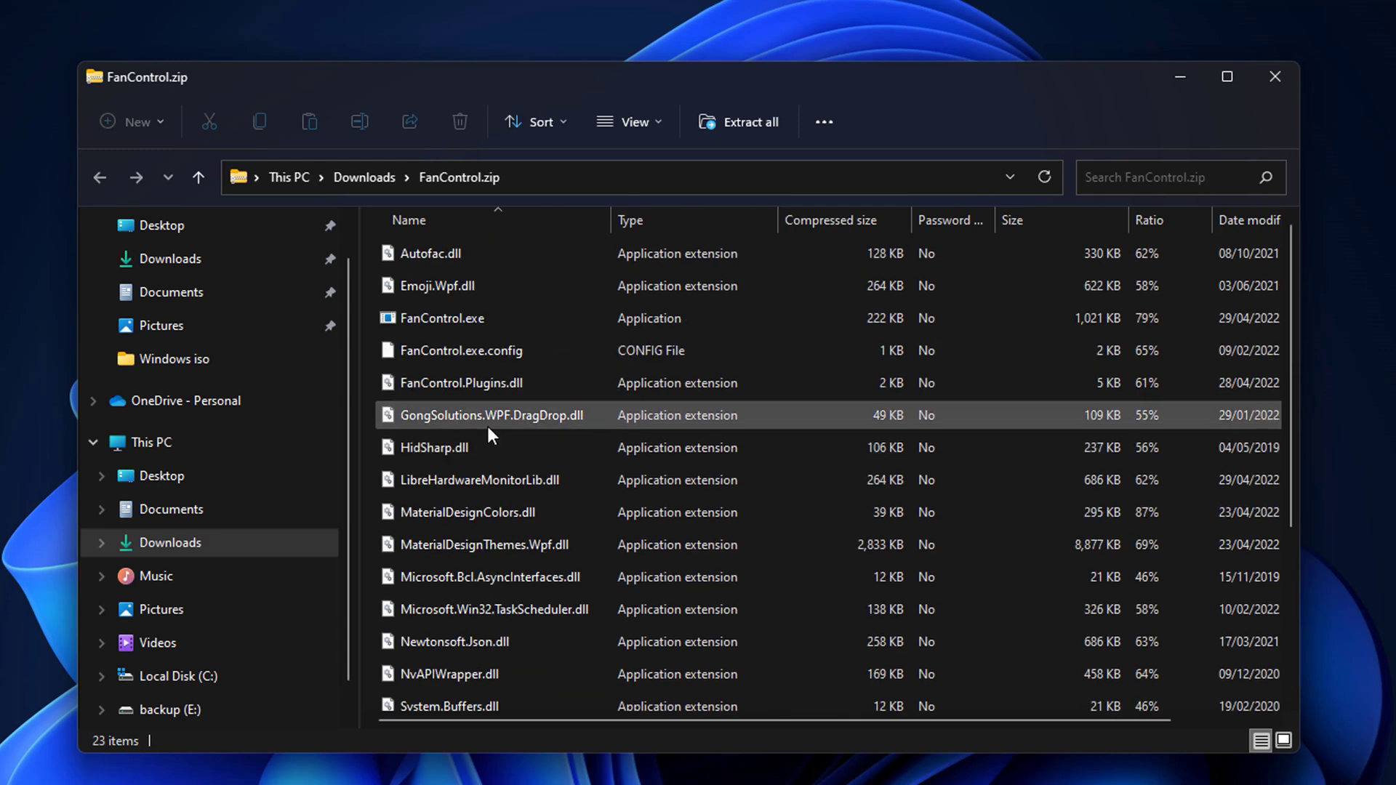
pyautogui.doubleClick(447, 317)
pyautogui.click(586, 466)
pyautogui.click(613, 466)
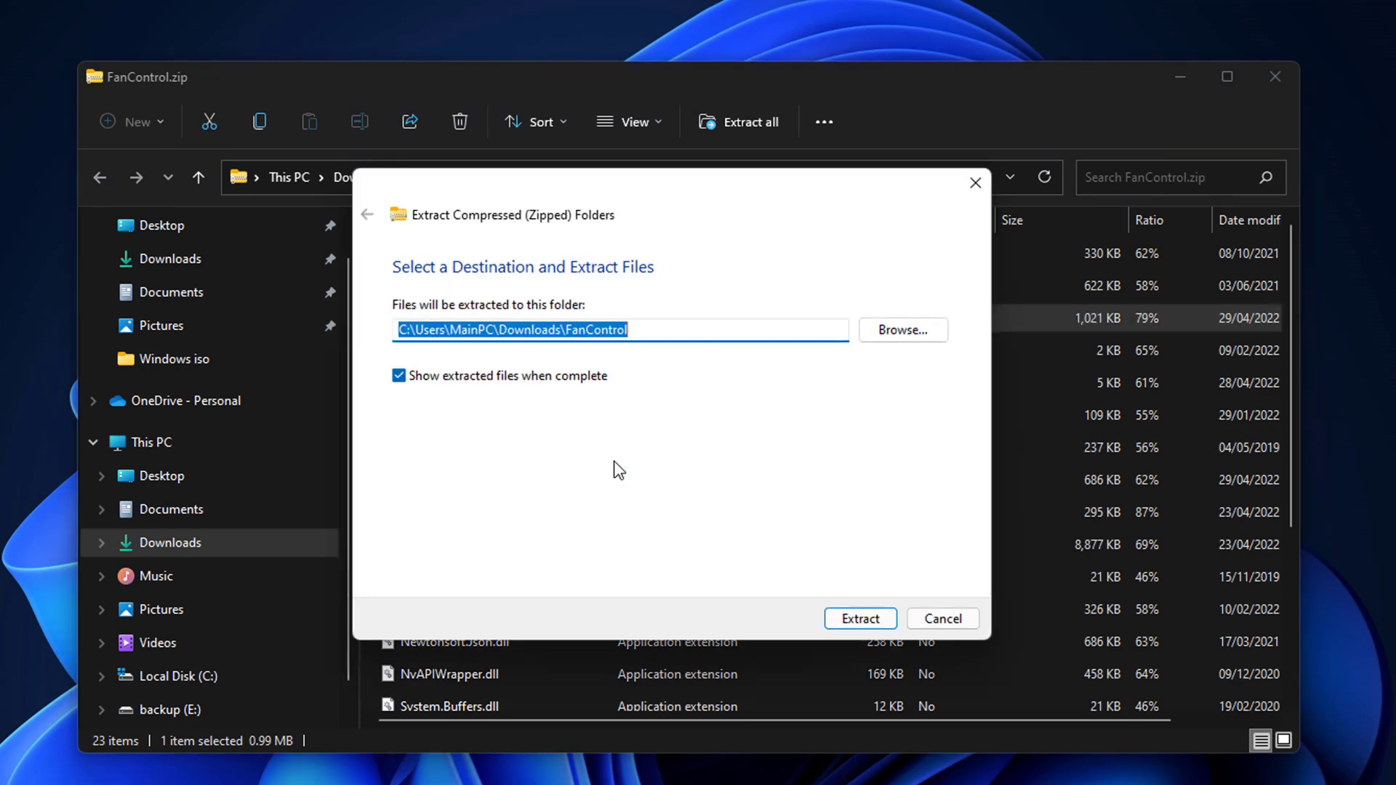
pyautogui.click(866, 620)
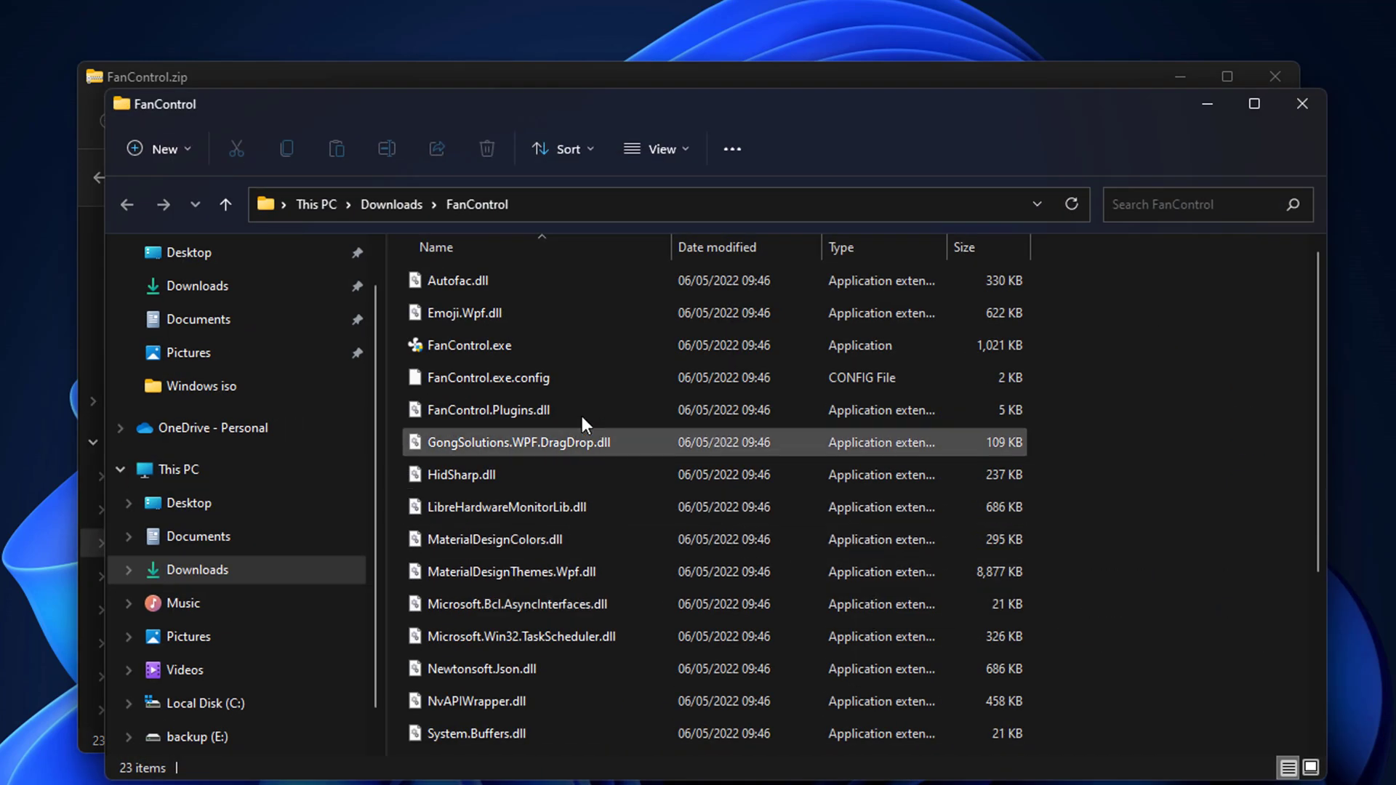
# - Run FanControl.exe past the SmartScreen warning and minimise both File Explorer windows
pyautogui.doubleClick(487, 352)
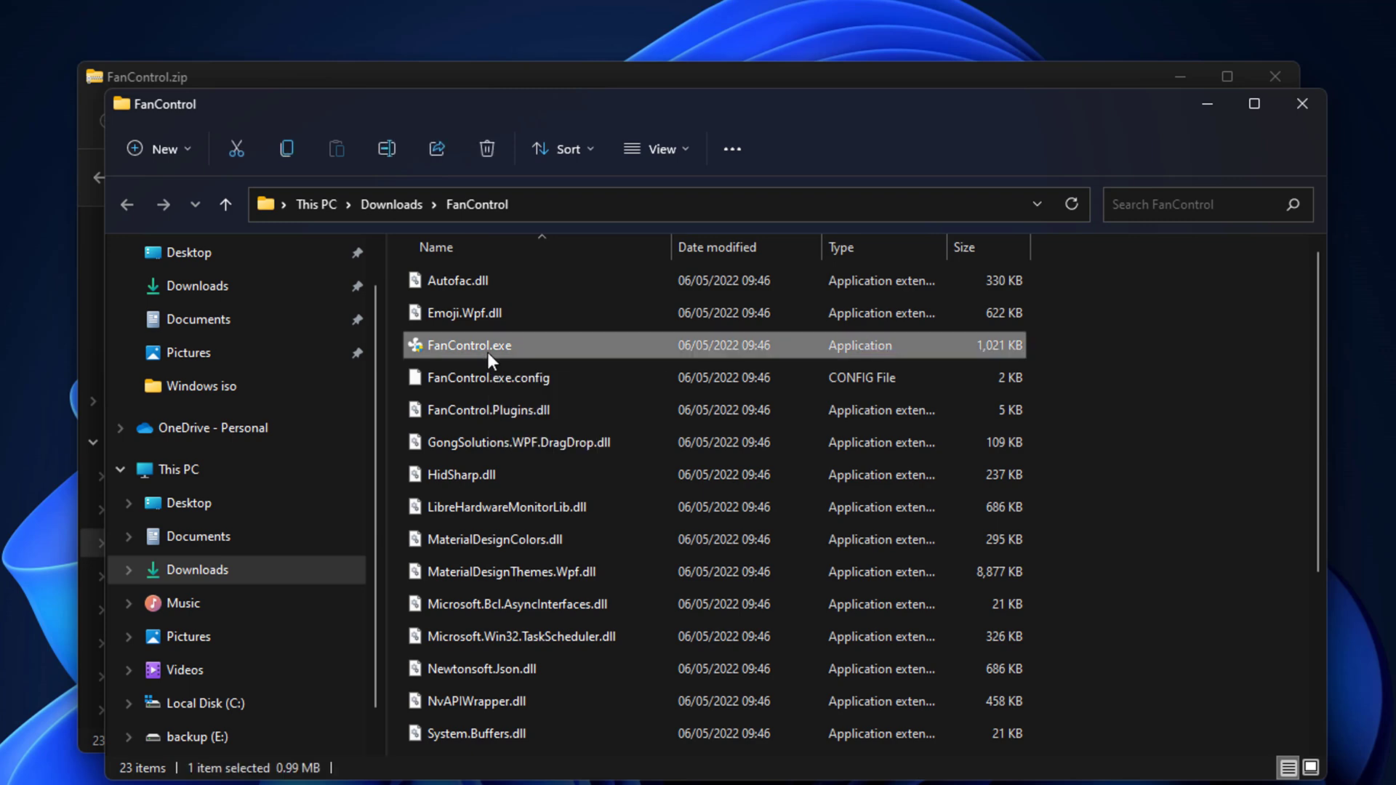
pyautogui.click(464, 266)
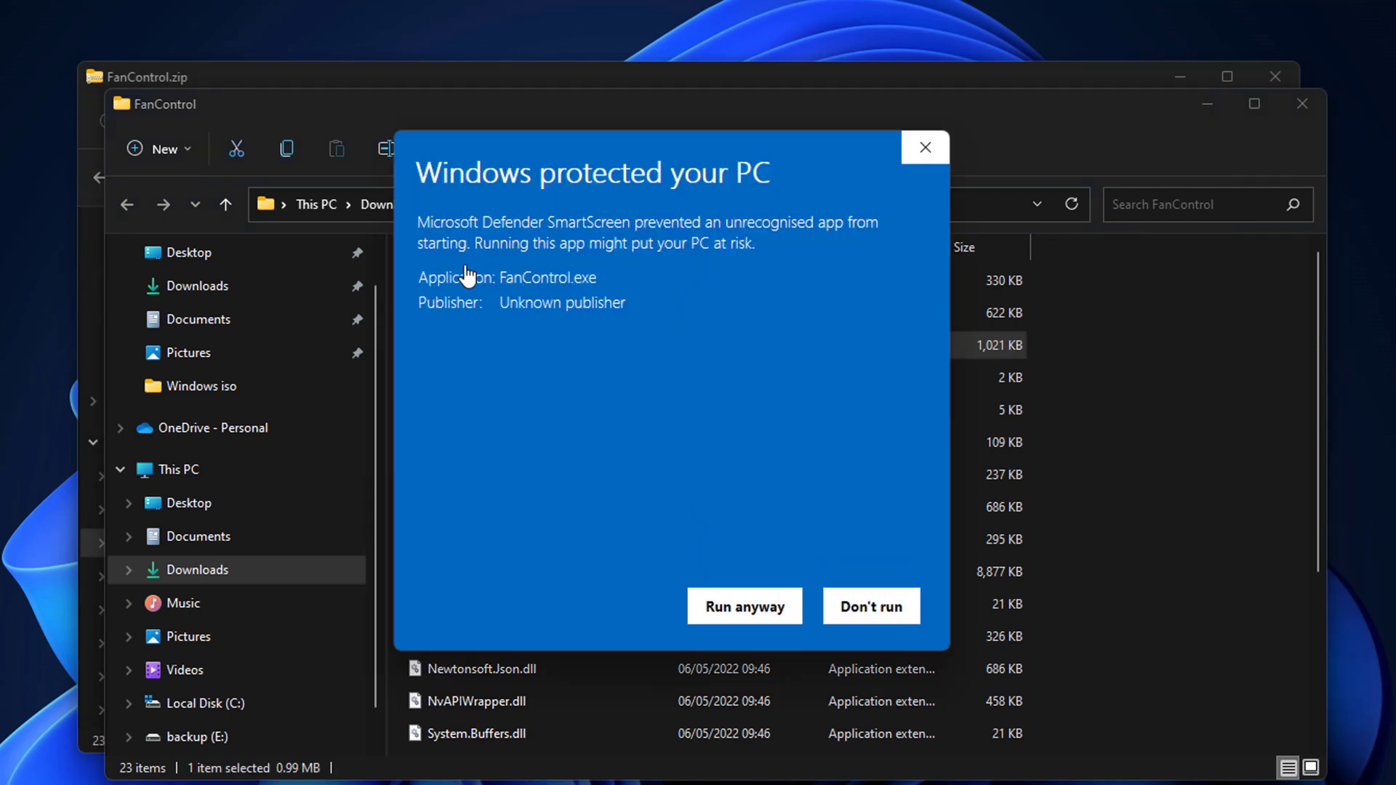
pyautogui.click(733, 619)
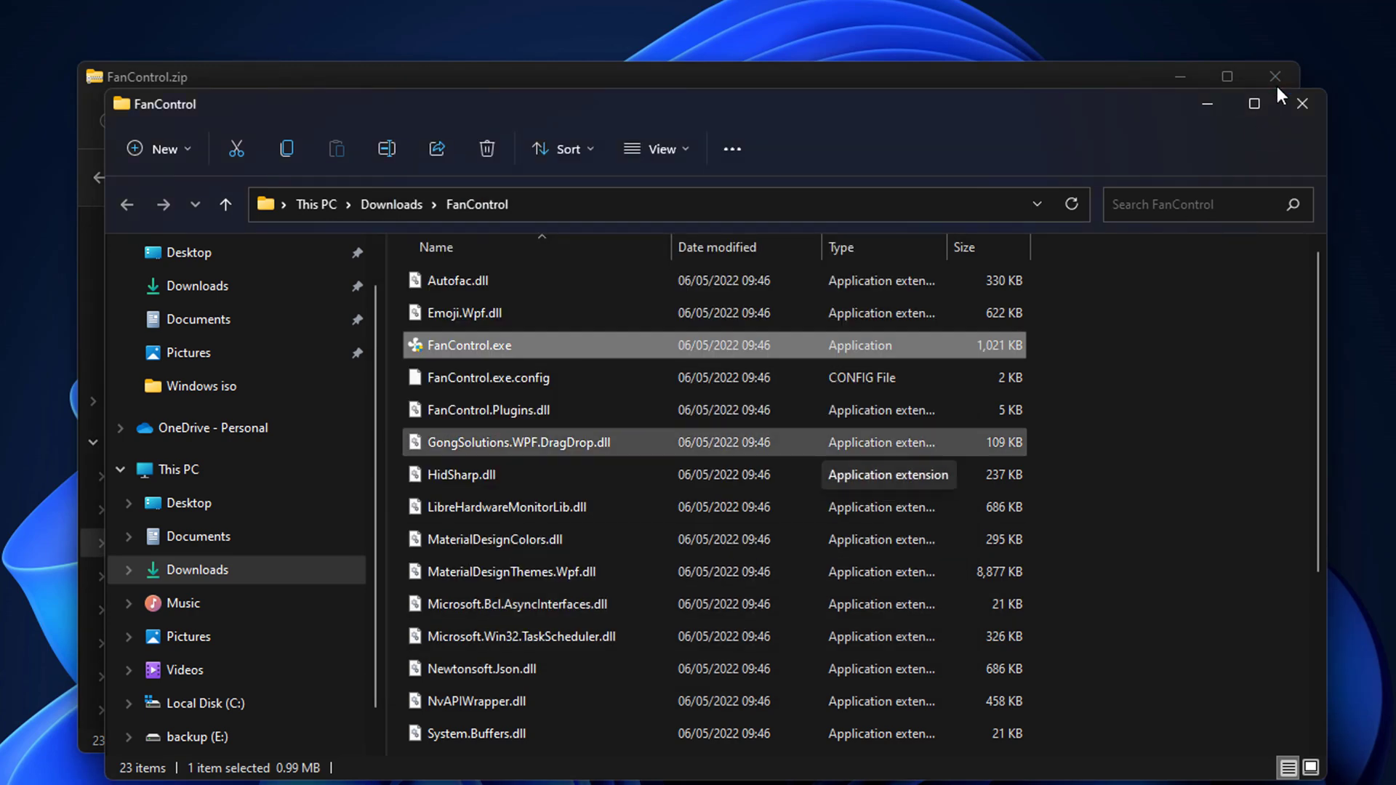
pyautogui.click(1209, 104)
pyautogui.click(1182, 76)
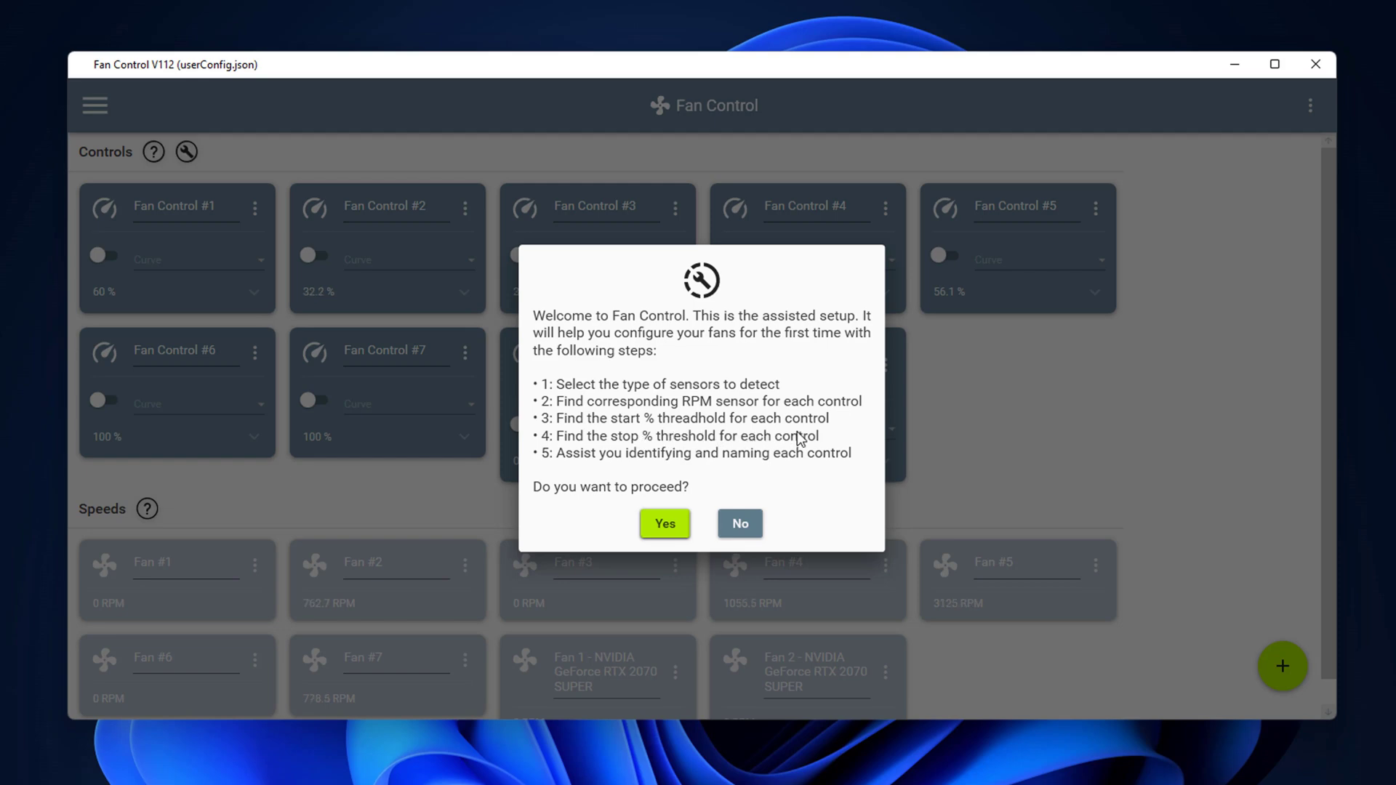
# - Start assisted setup with the Controller (various third parties) sensor source ticked, then refresh the app
pyautogui.click(665, 525)
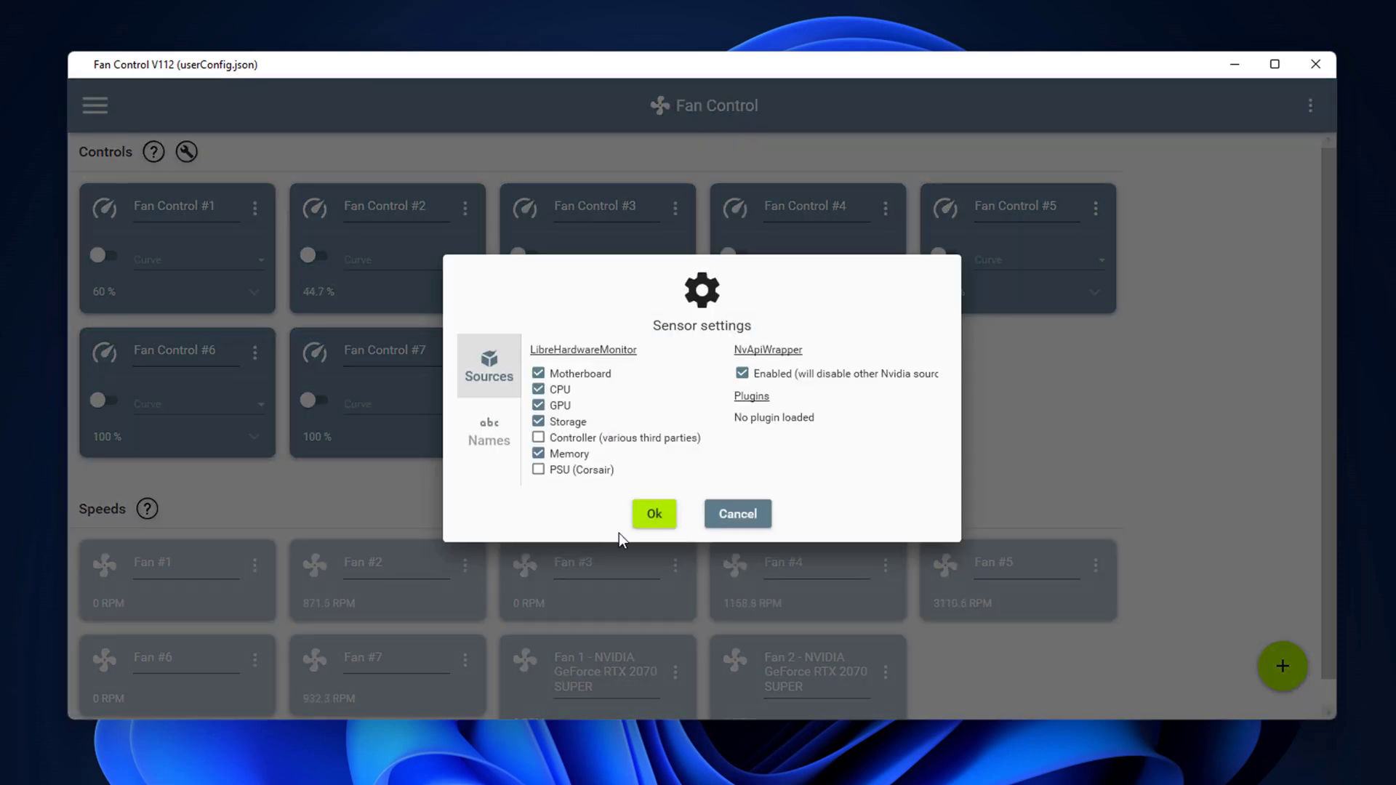
pyautogui.click(538, 438)
pyautogui.click(635, 518)
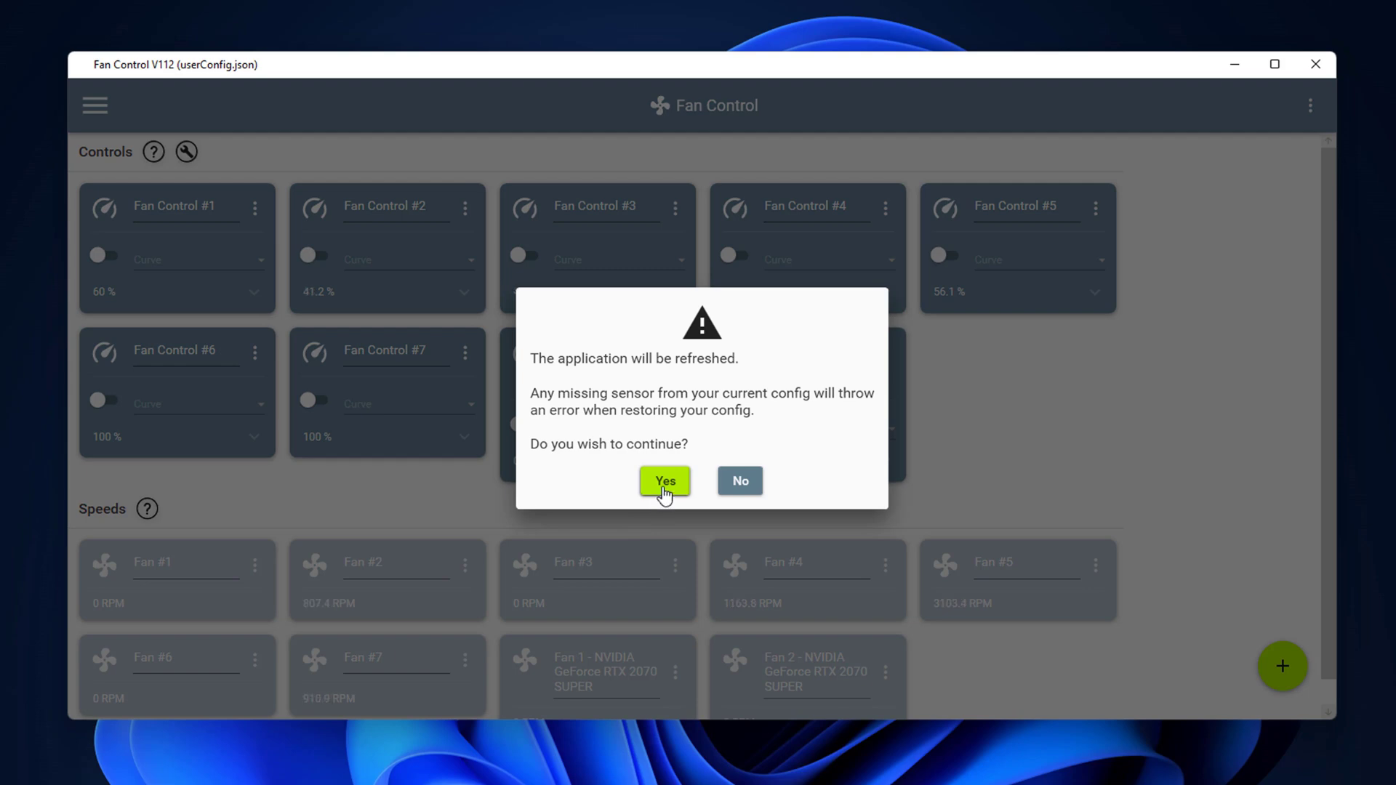
pyautogui.click(664, 482)
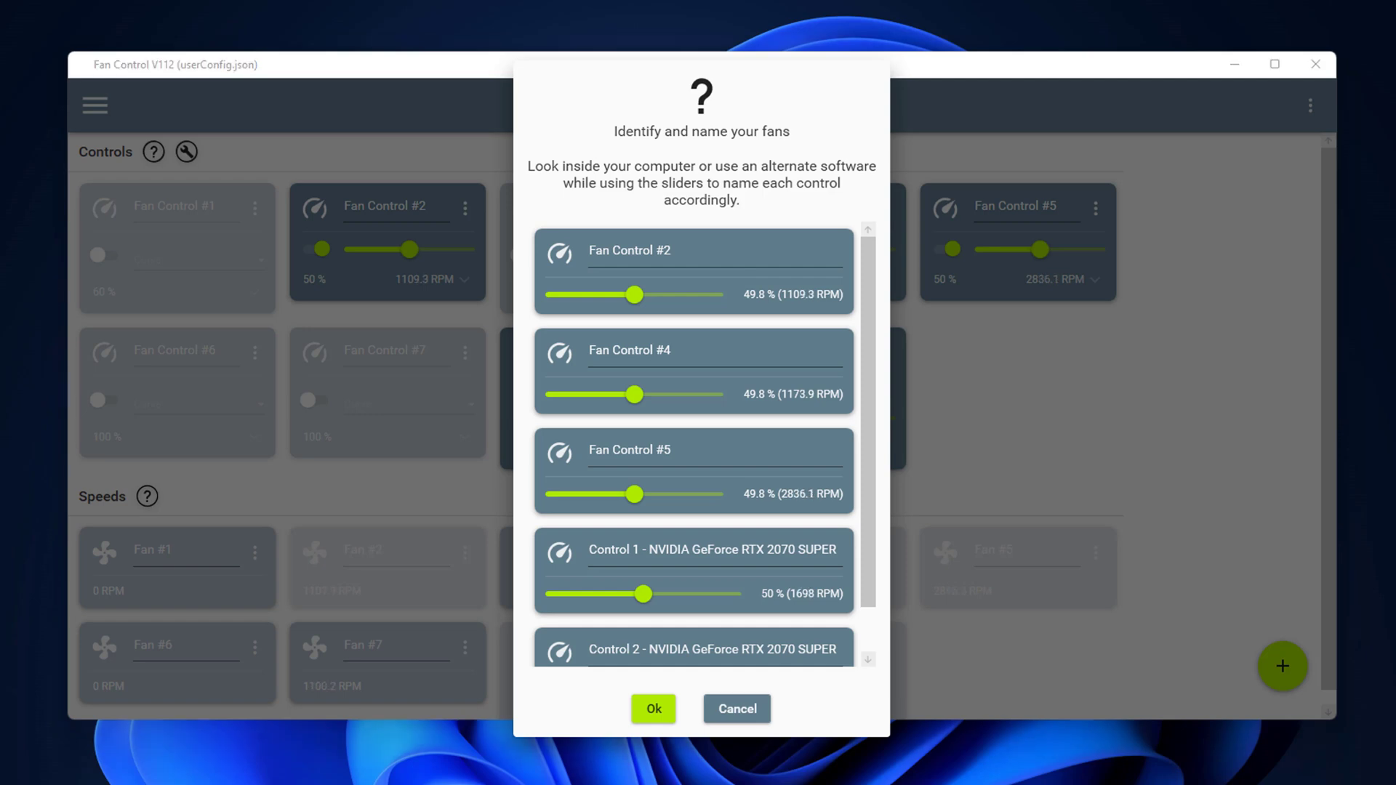
# - Identify Fan Control #2 by moving its speed slider, then rename it Radiator
pyautogui.moveTo(631, 299); pyautogui.dragTo(551, 303)
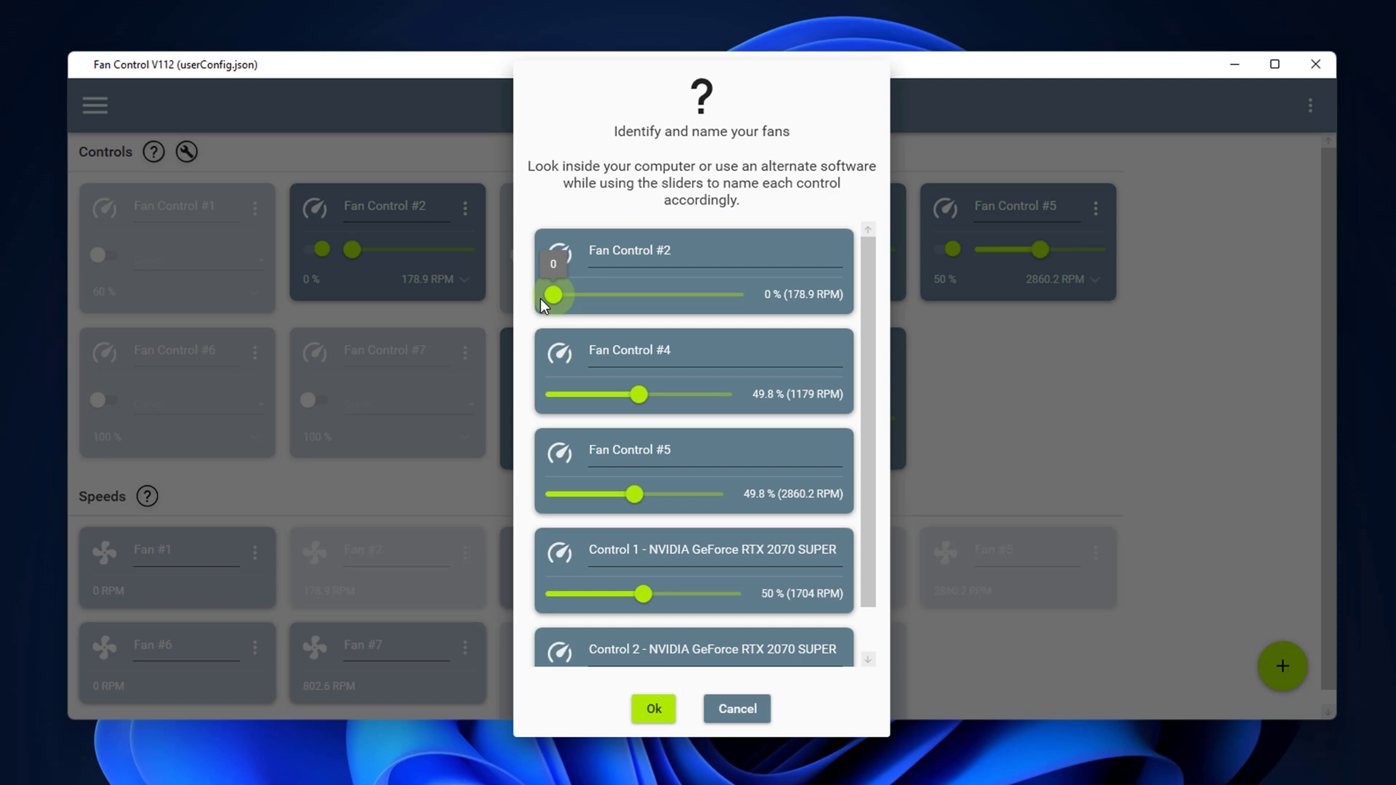
pyautogui.moveTo(540, 298); pyautogui.dragTo(718, 303)
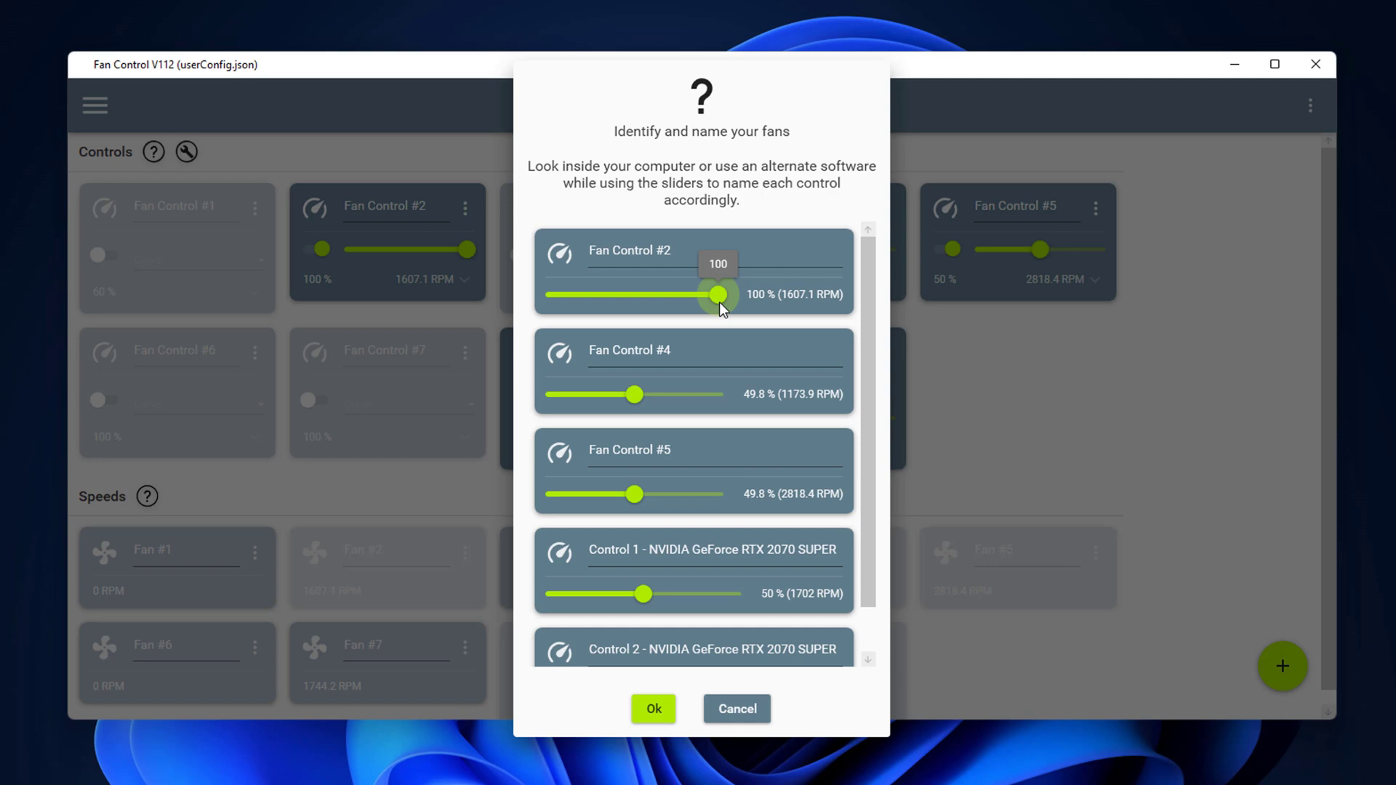
pyautogui.moveTo(718, 302); pyautogui.dragTo(638, 308)
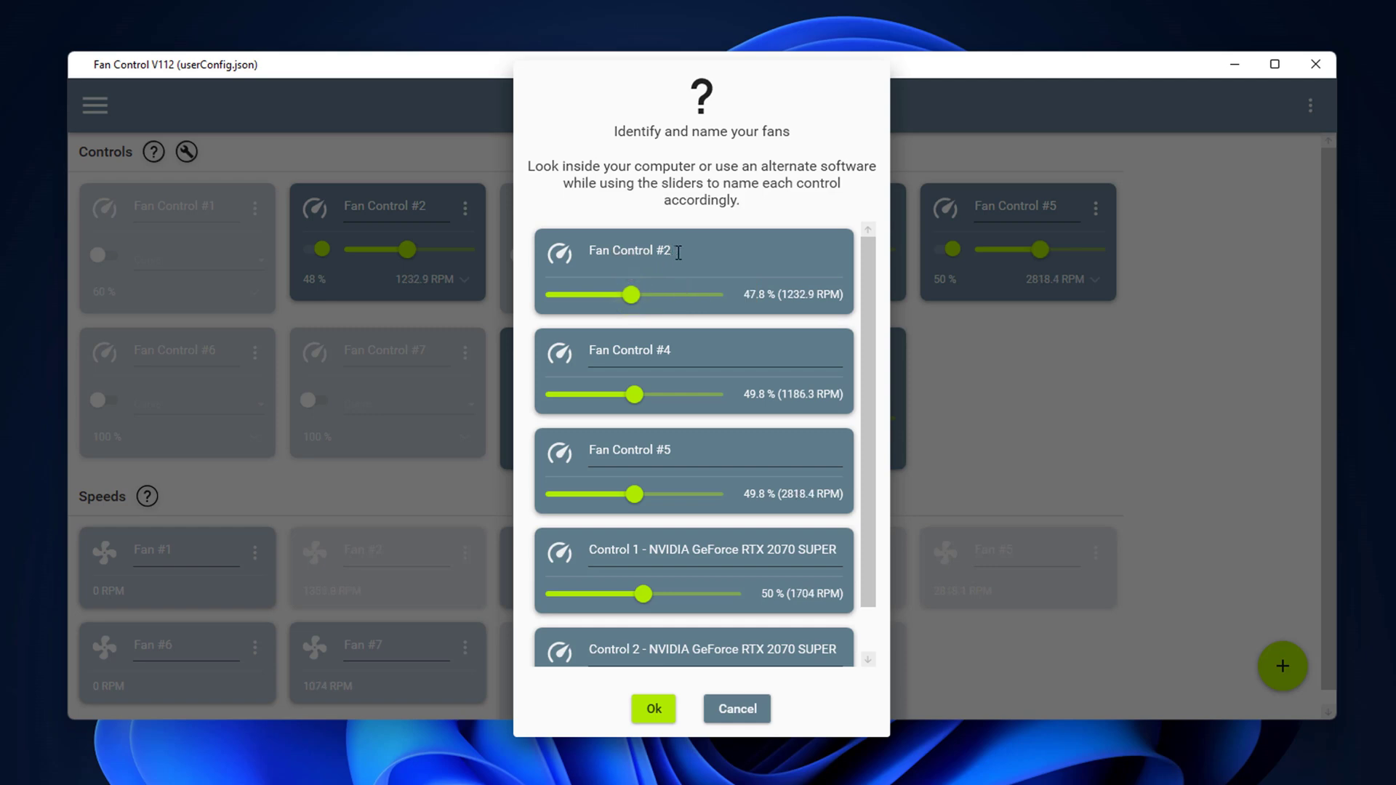
pyautogui.moveTo(679, 253); pyautogui.dragTo(586, 256)
pyautogui.write('Radiator Fans')
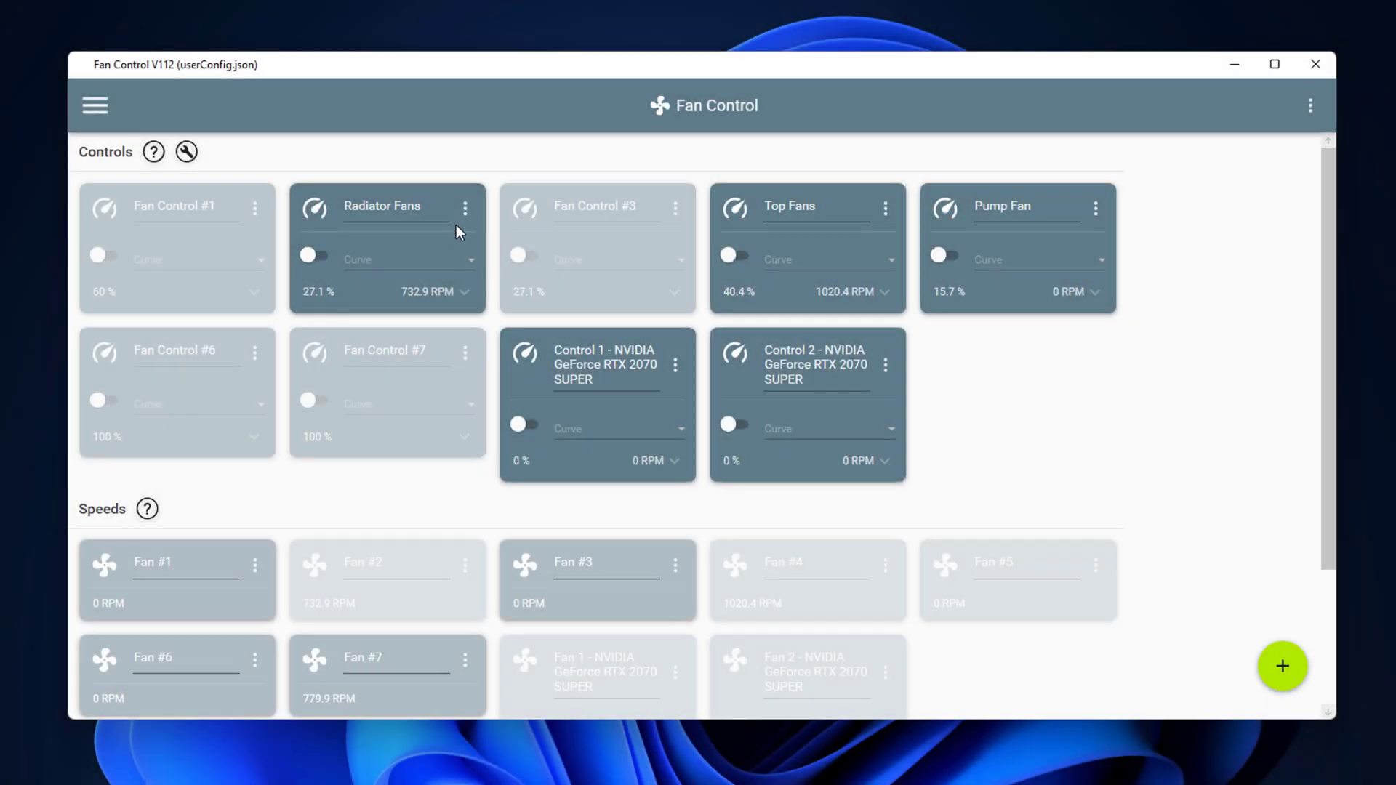
# - Turn off Manual control on the Radiator Fans card so it follows a curve
pyautogui.click(464, 209)
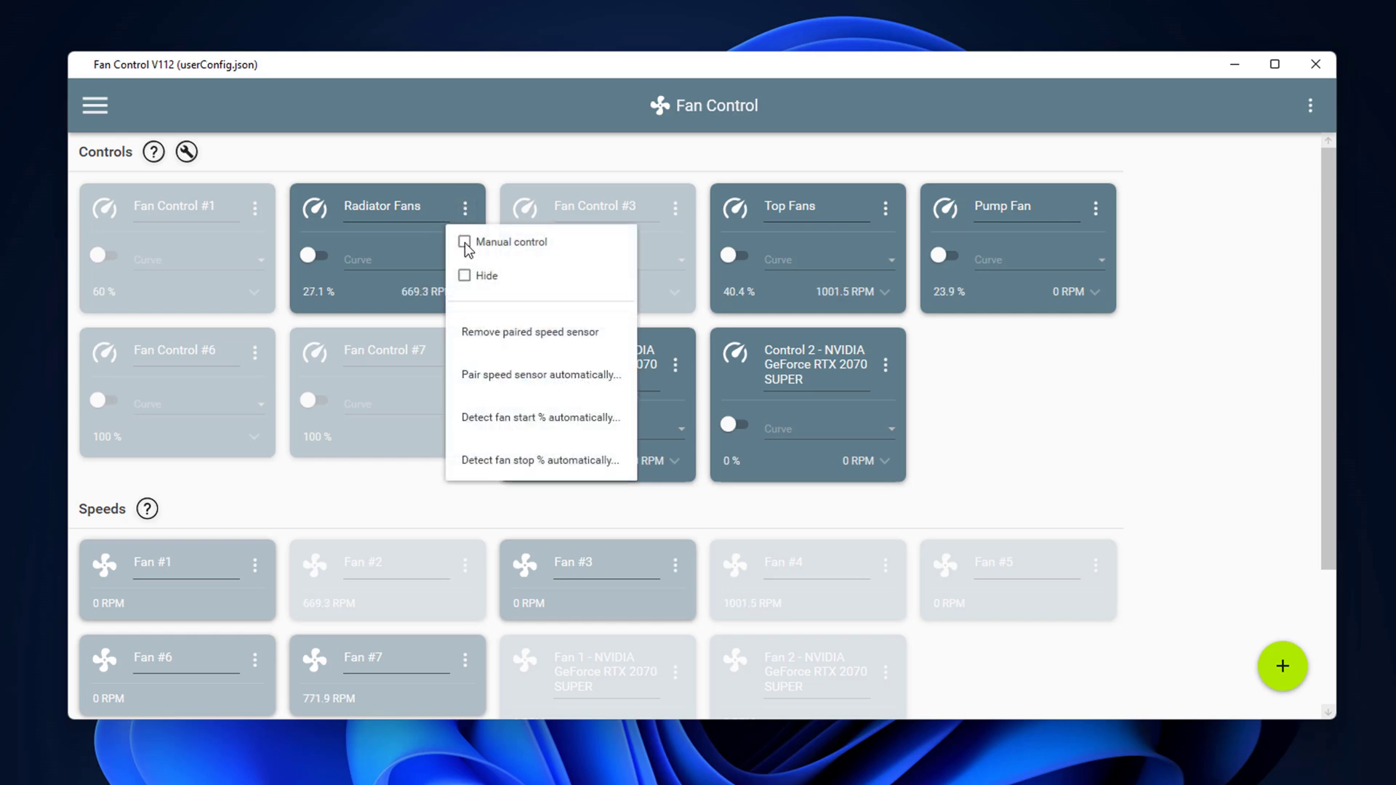
pyautogui.click(465, 243)
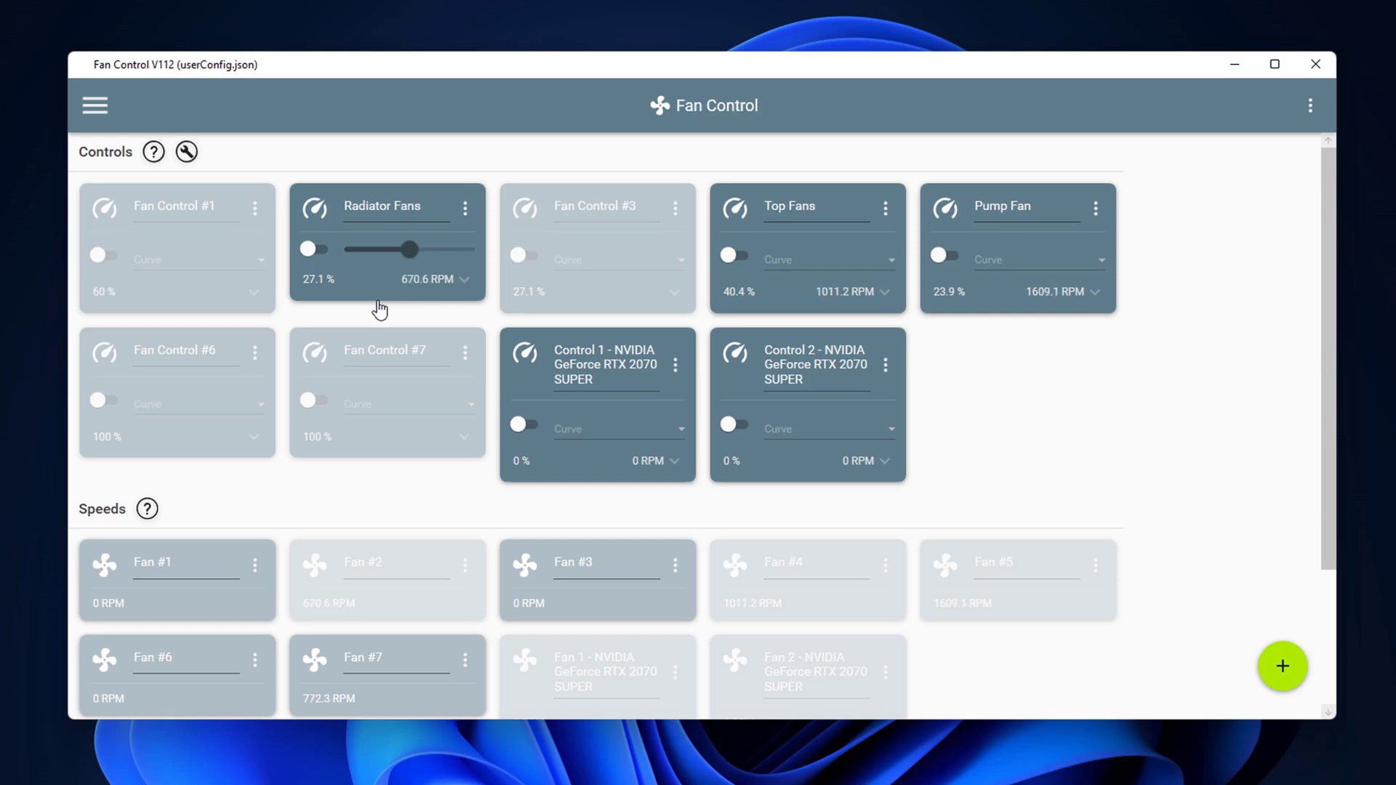
pyautogui.click(465, 209)
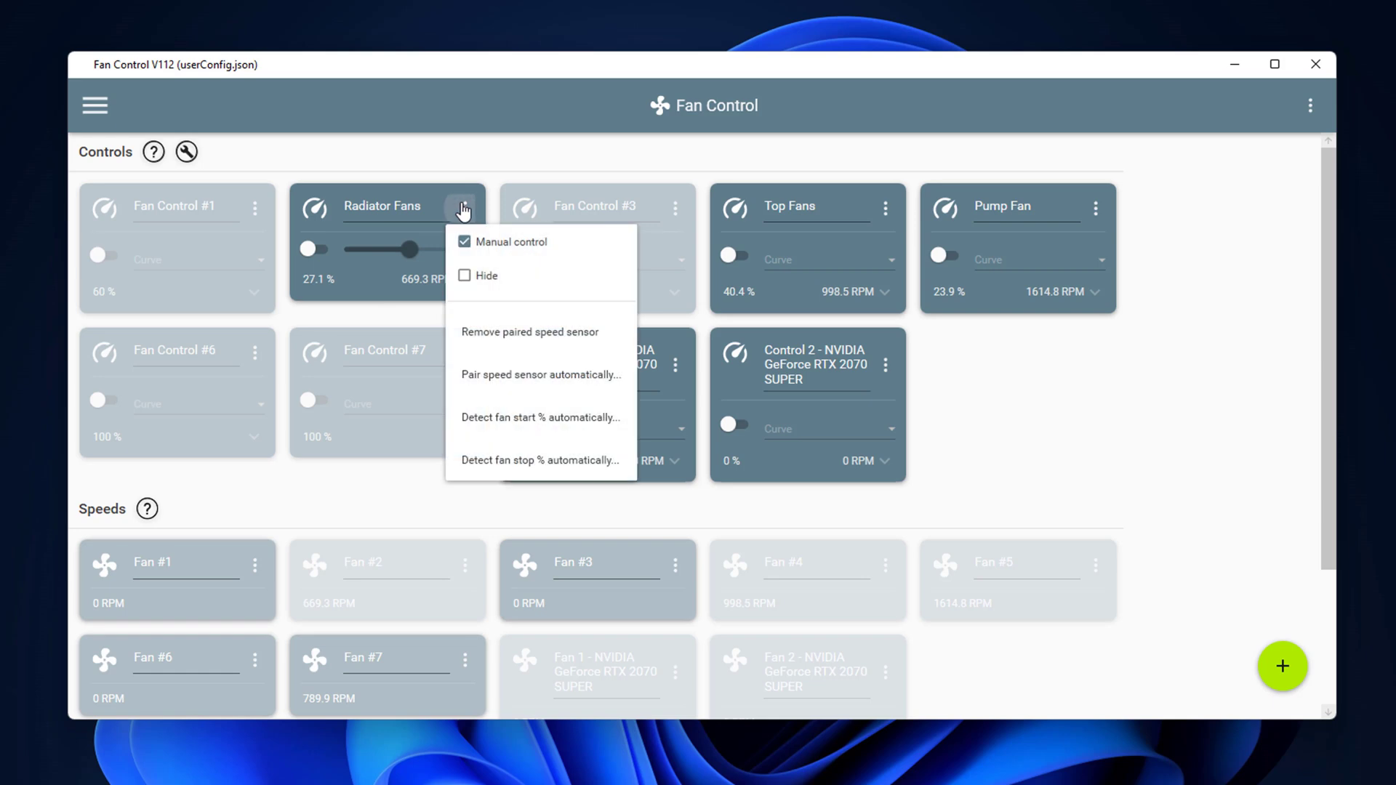
pyautogui.click(464, 244)
pyautogui.click(465, 211)
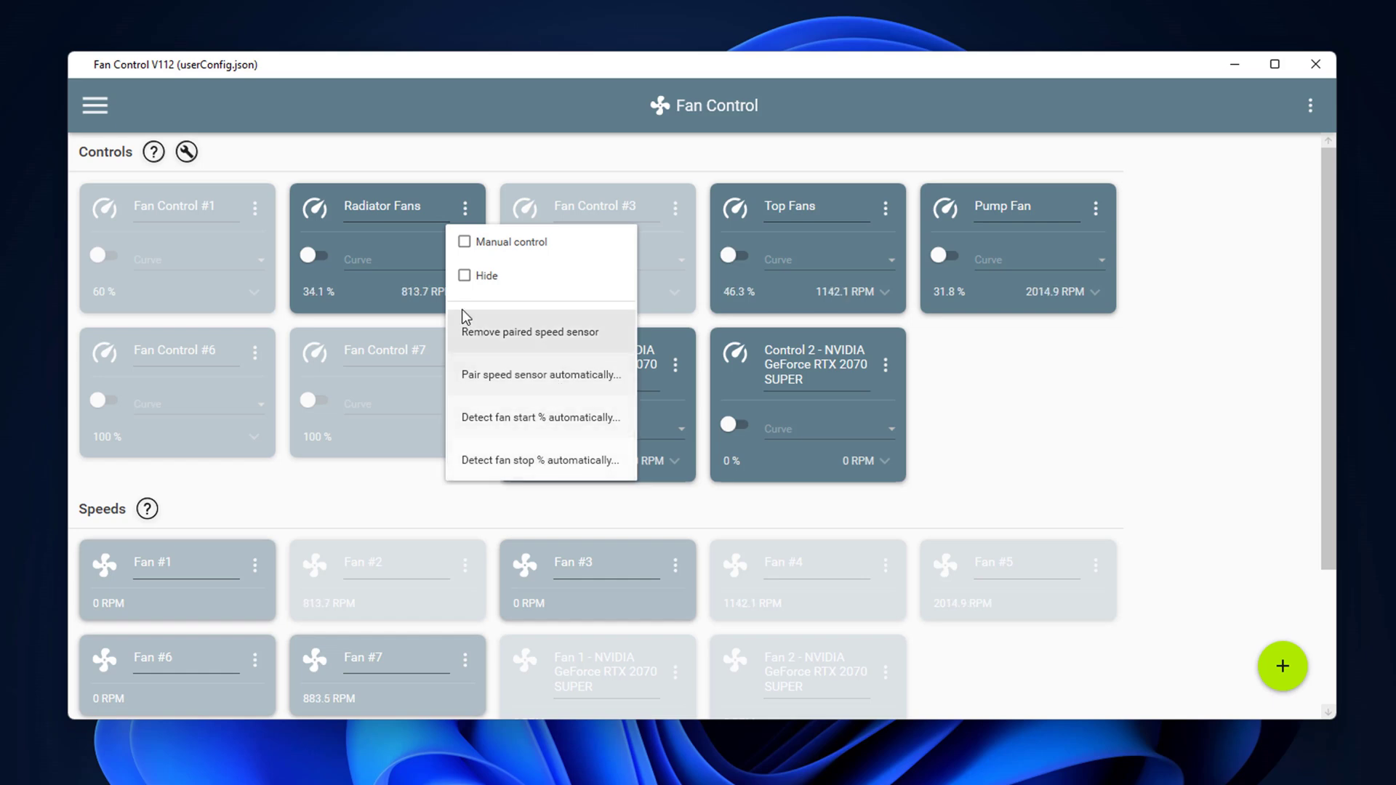
pyautogui.click(298, 278)
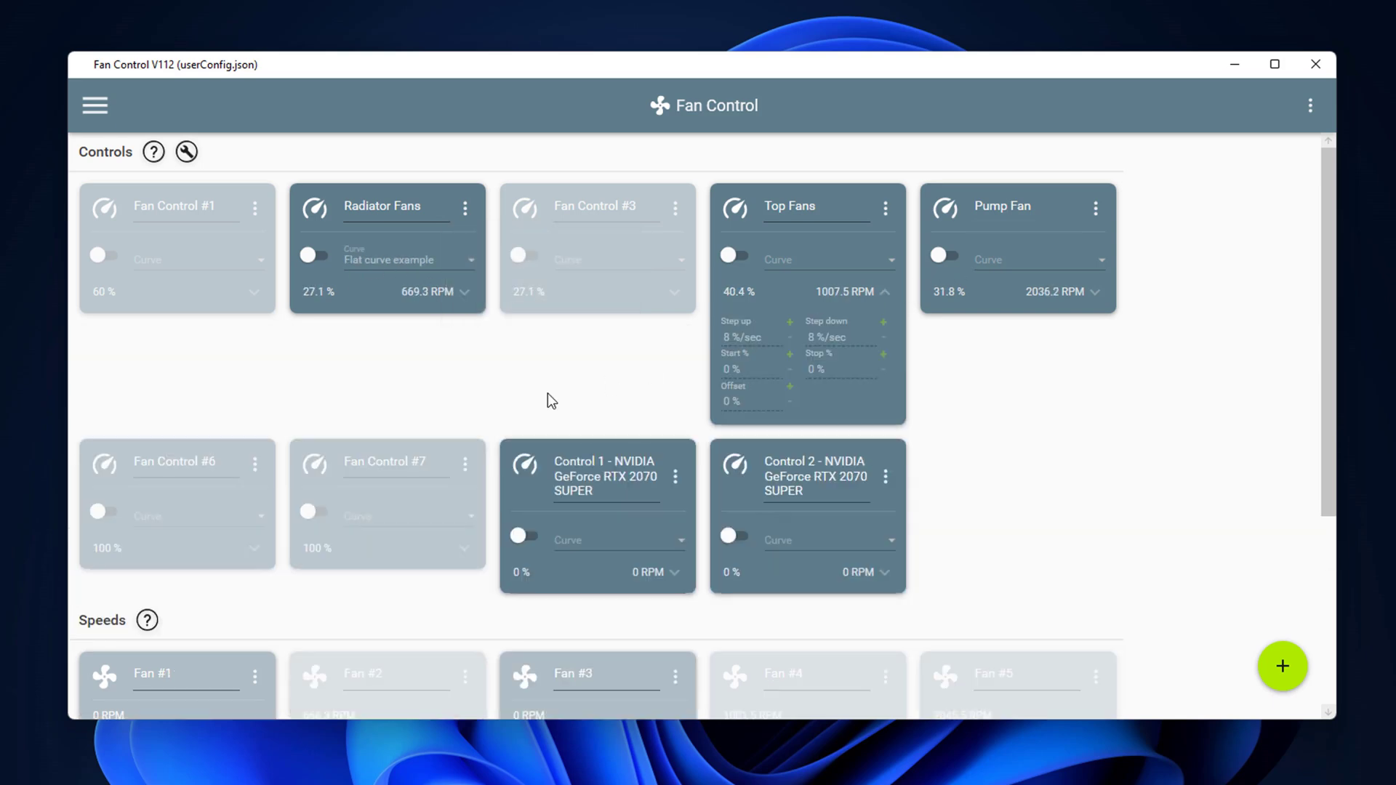
# - Check the wrench Setup menu, then open the app settings panel
pyautogui.click(184, 153)
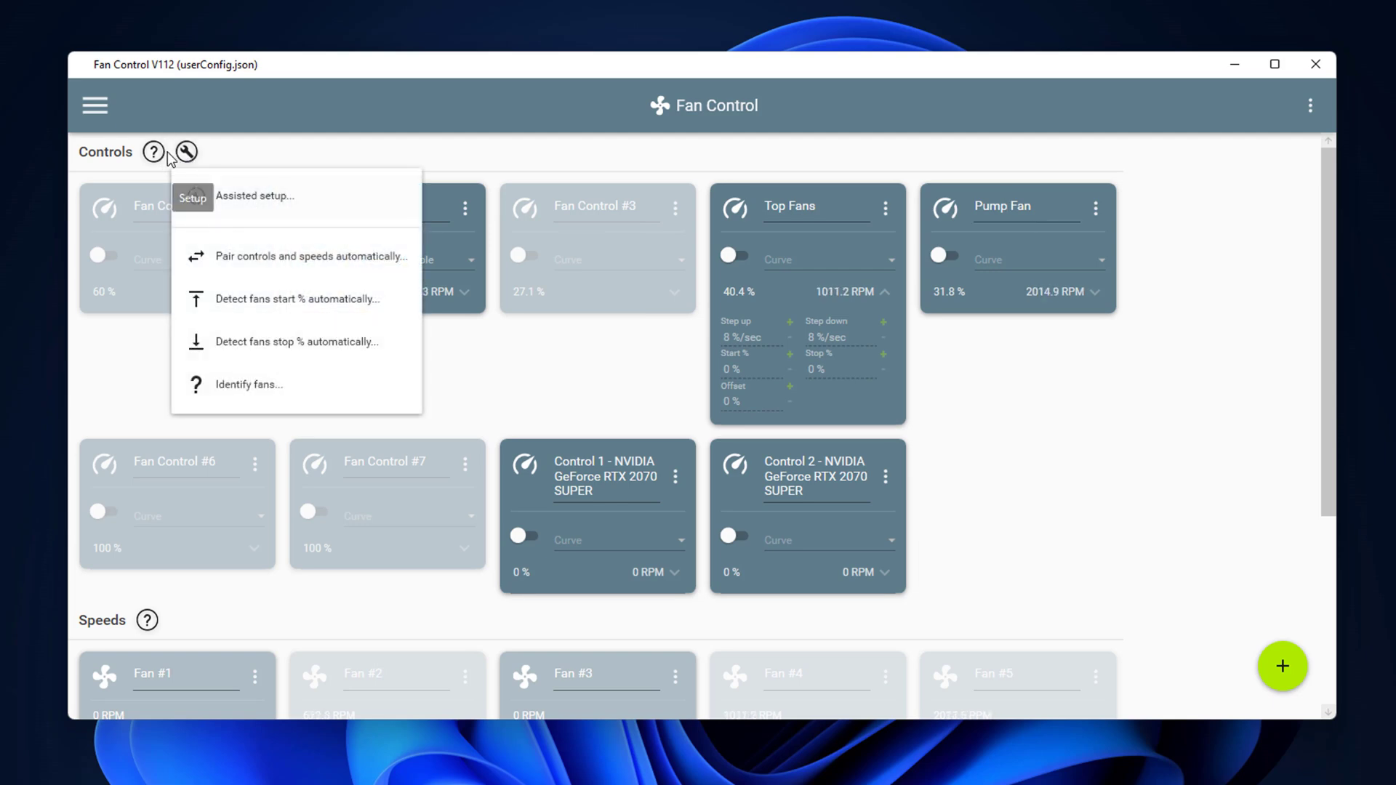
pyautogui.click(96, 108)
pyautogui.click(96, 108)
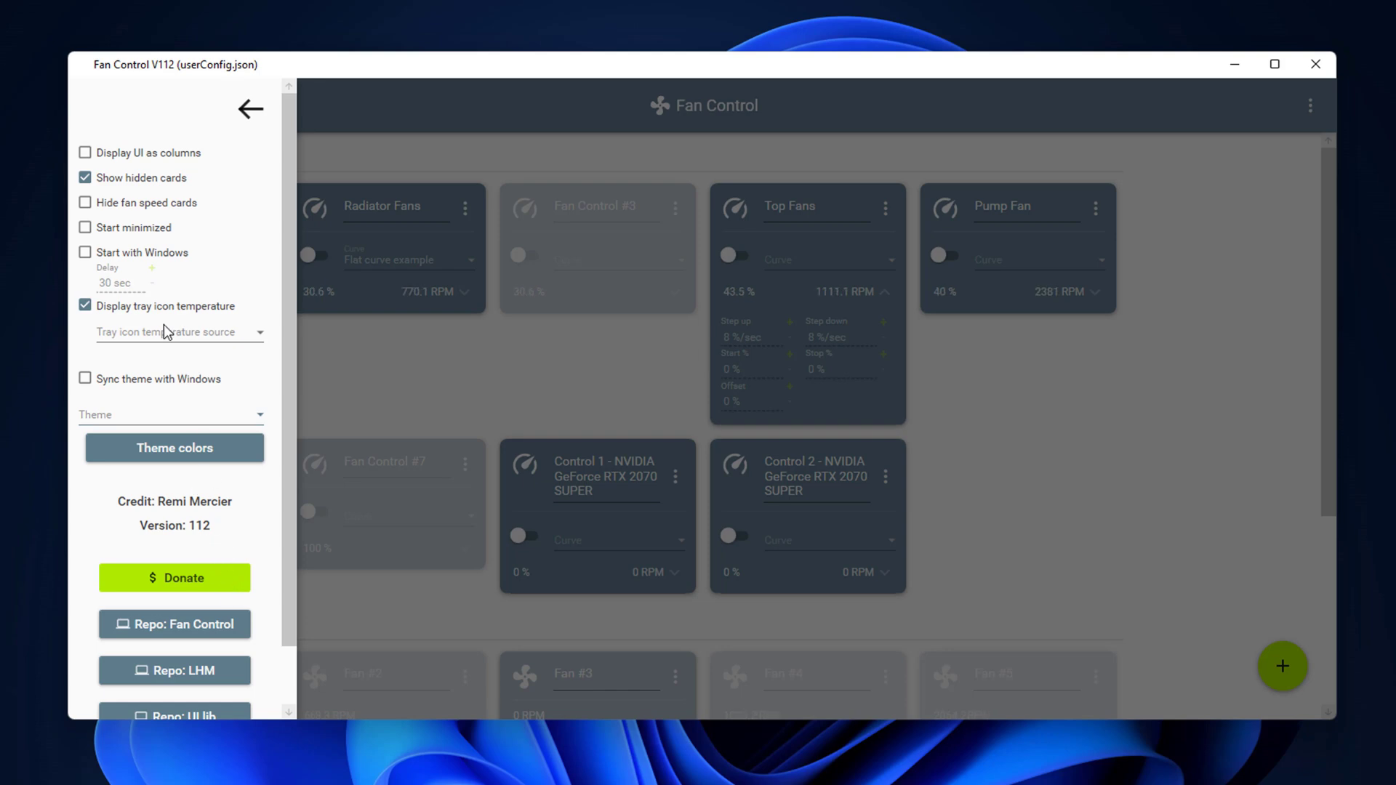
# - Enable Display UI as columns and Start with Windows (30 sec delay), then close settings
pyautogui.click(85, 153)
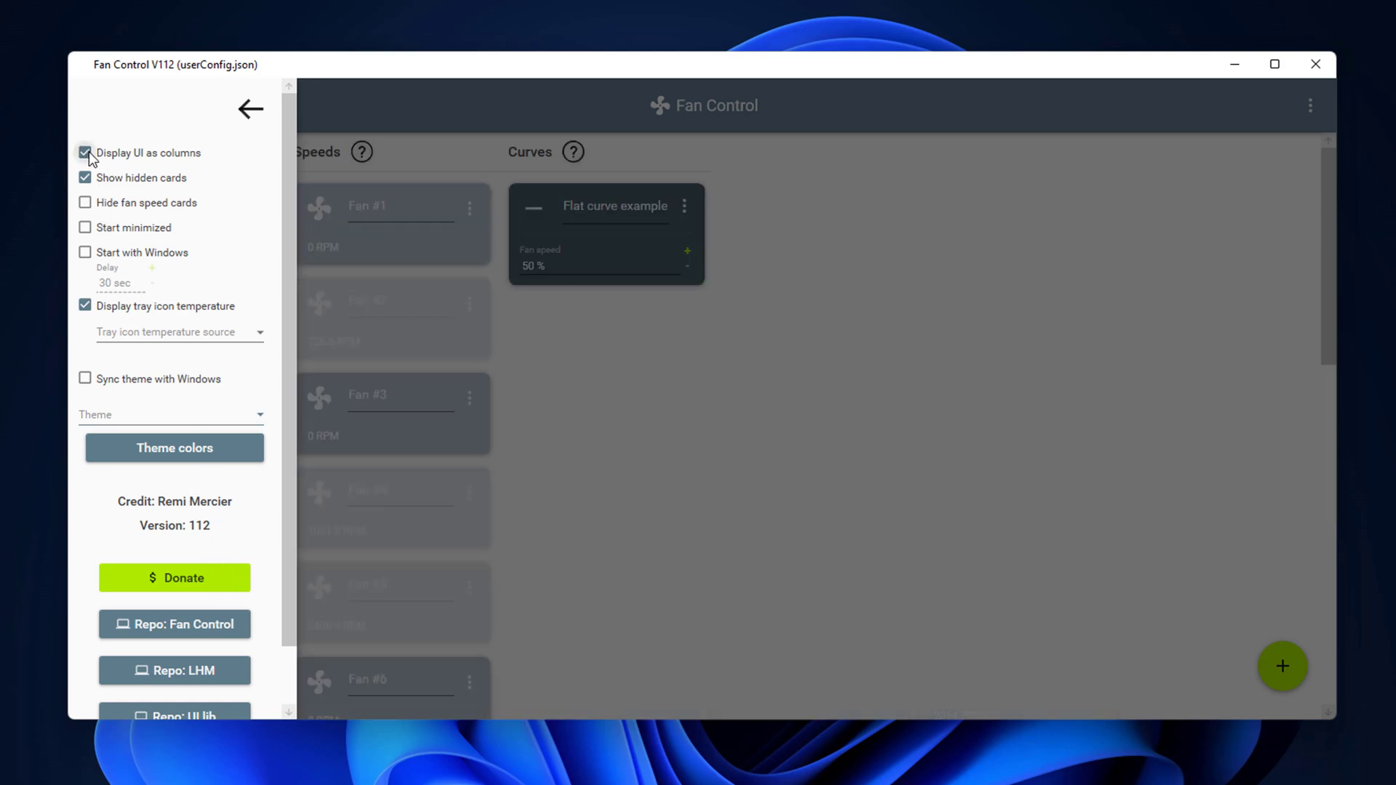
pyautogui.click(85, 255)
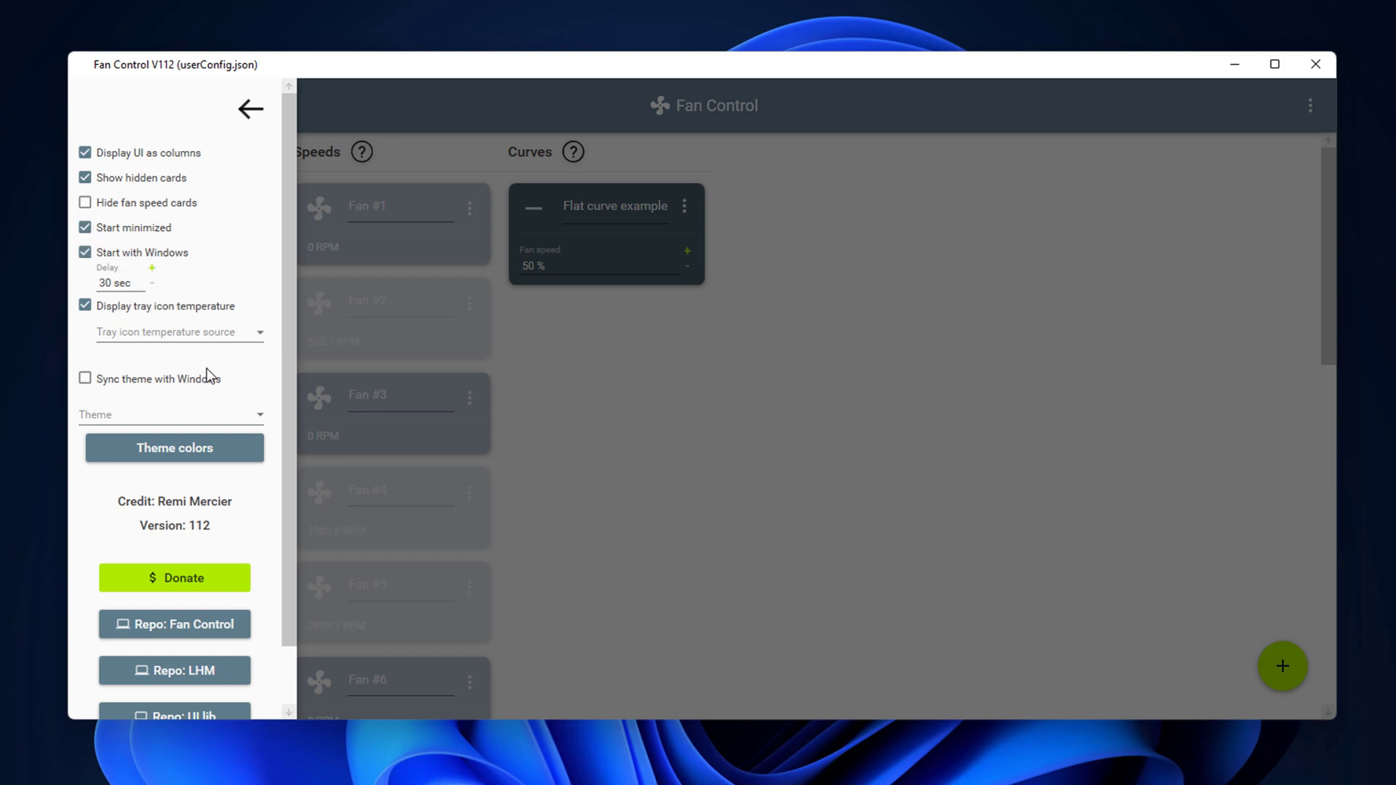
pyautogui.scroll(-1, 206, 402)
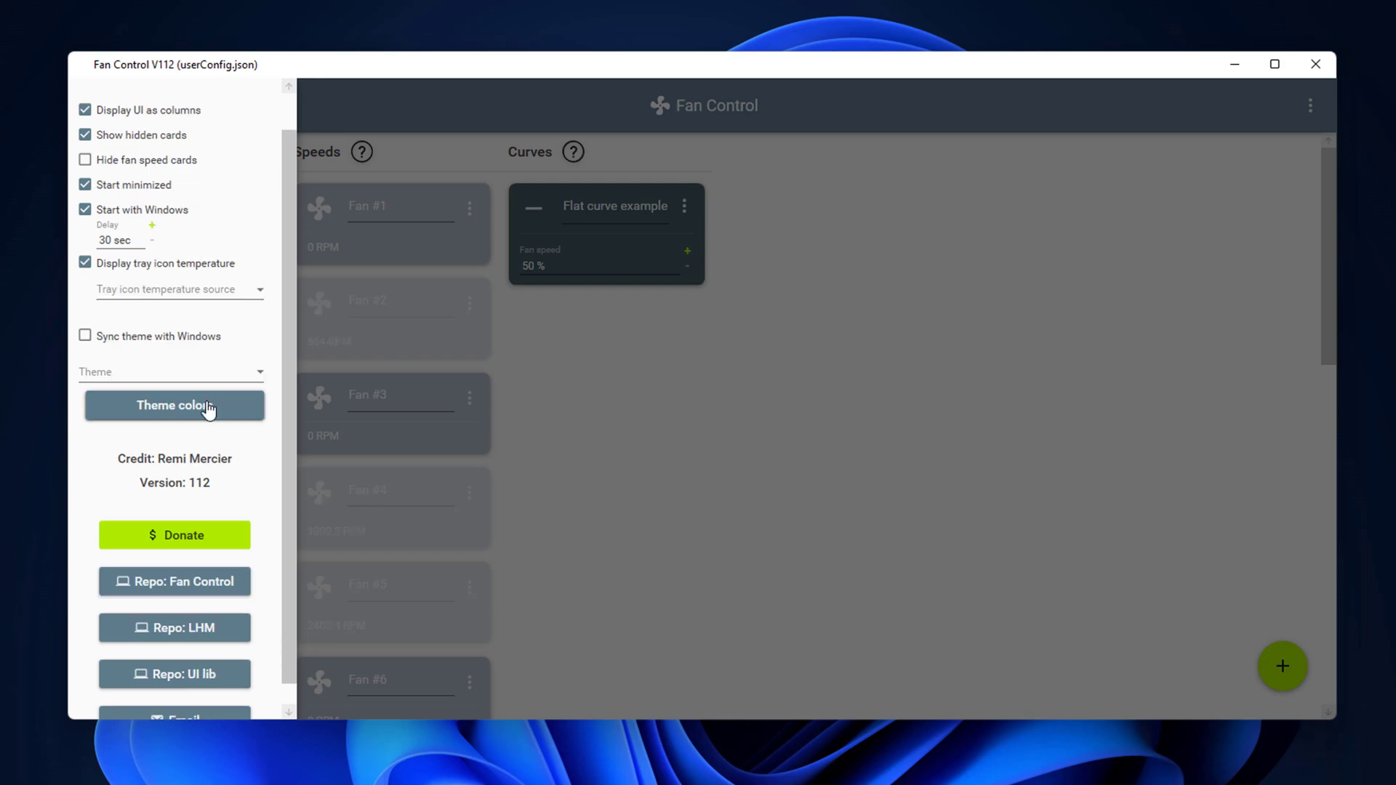
pyautogui.scroll(-1, 206, 401)
pyautogui.scroll(2, 210, 408)
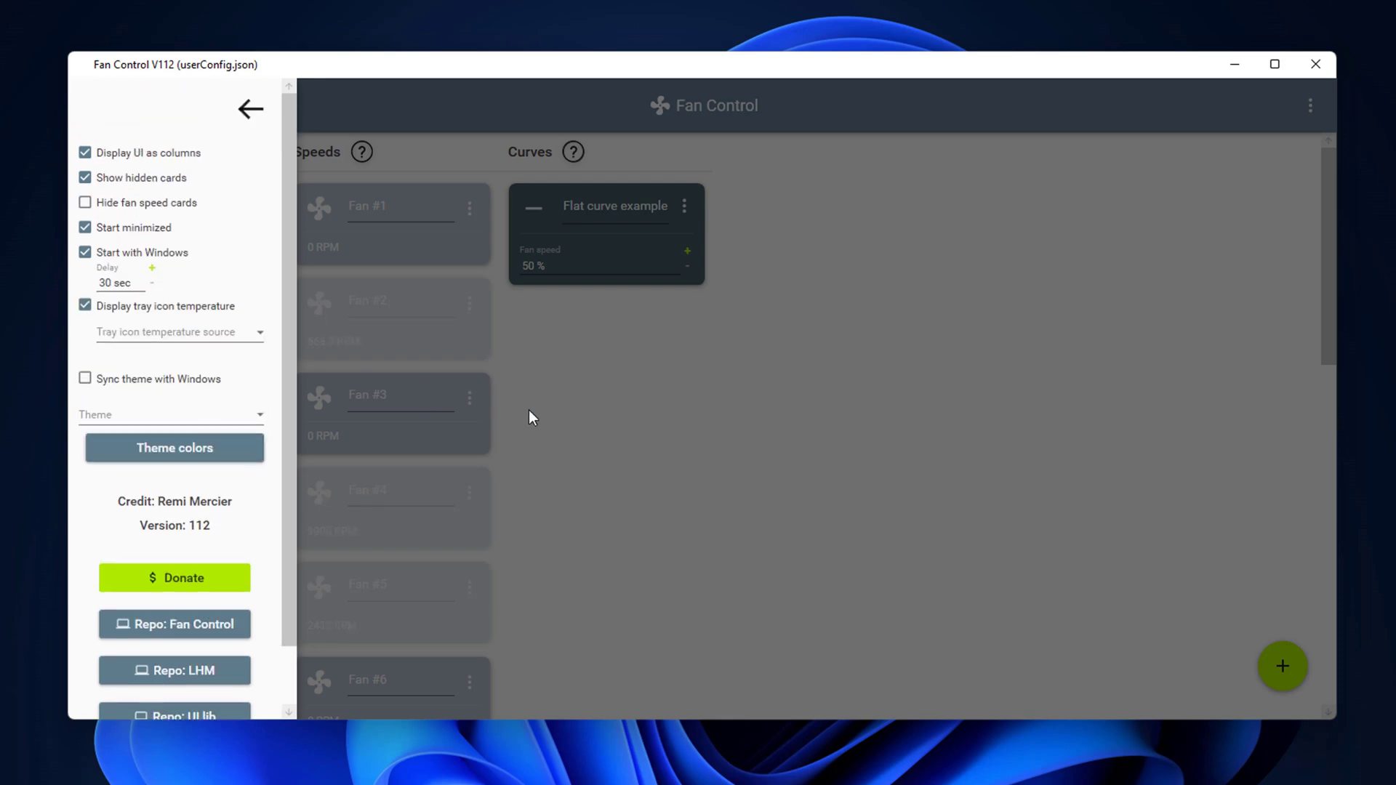
pyautogui.click(248, 111)
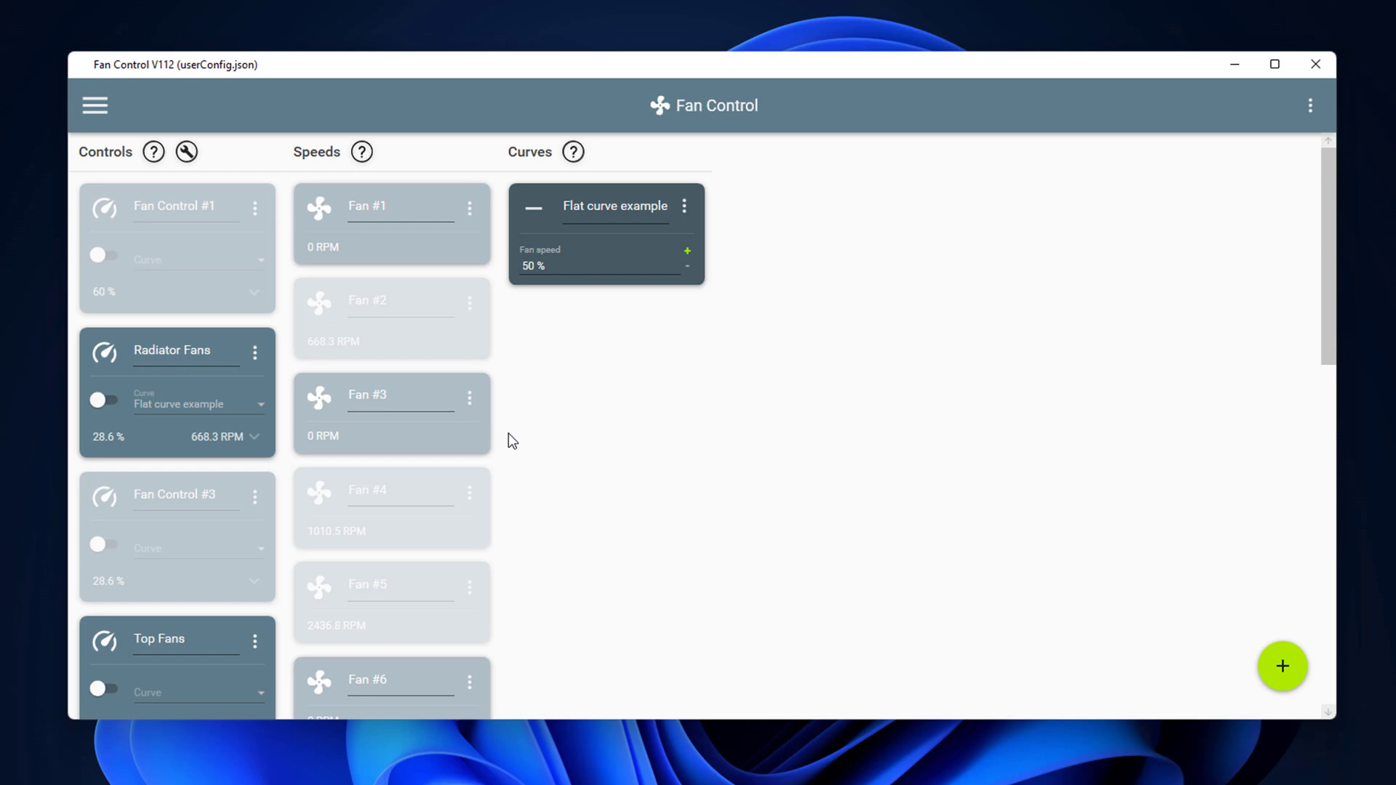
# - Save the configuration as 'fan setup.json'
pyautogui.click(1311, 107)
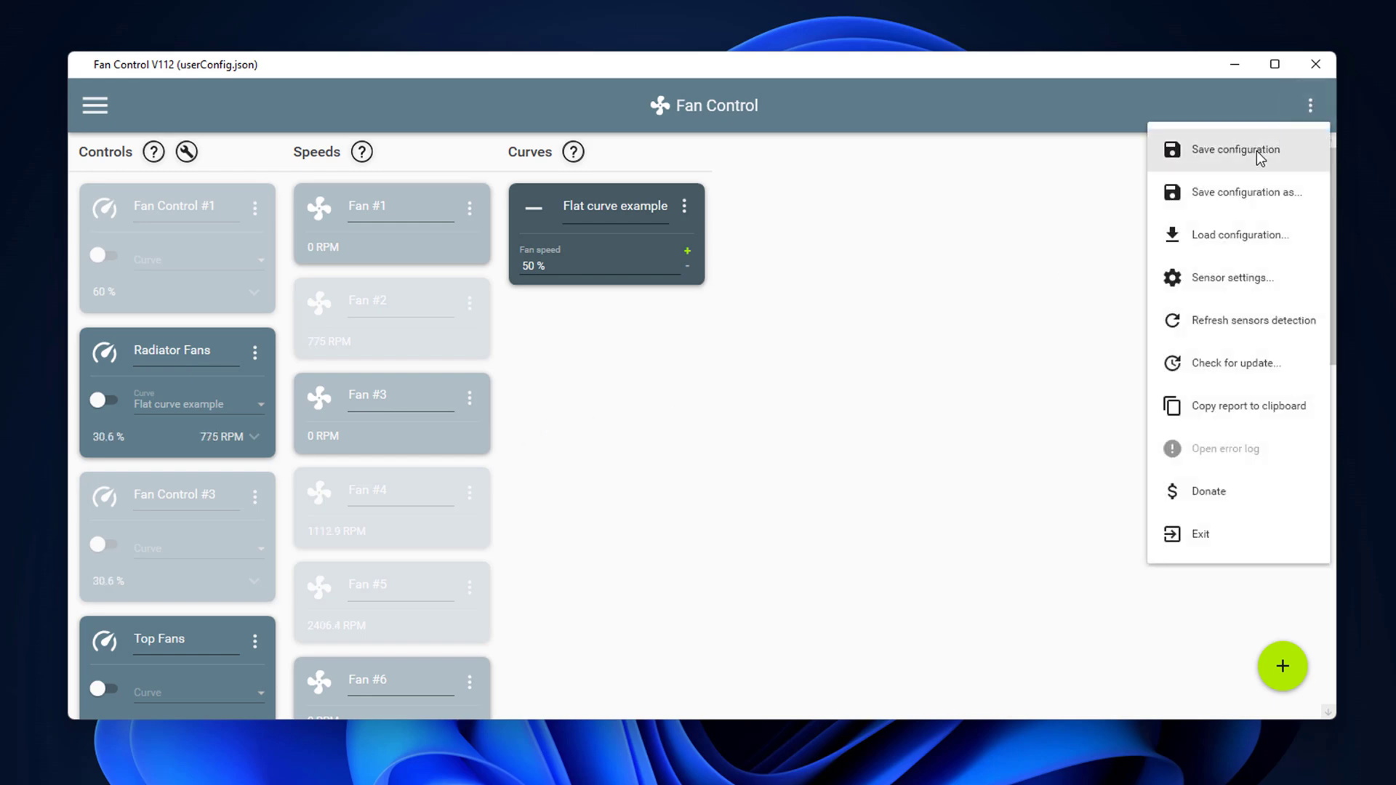
pyautogui.click(1242, 197)
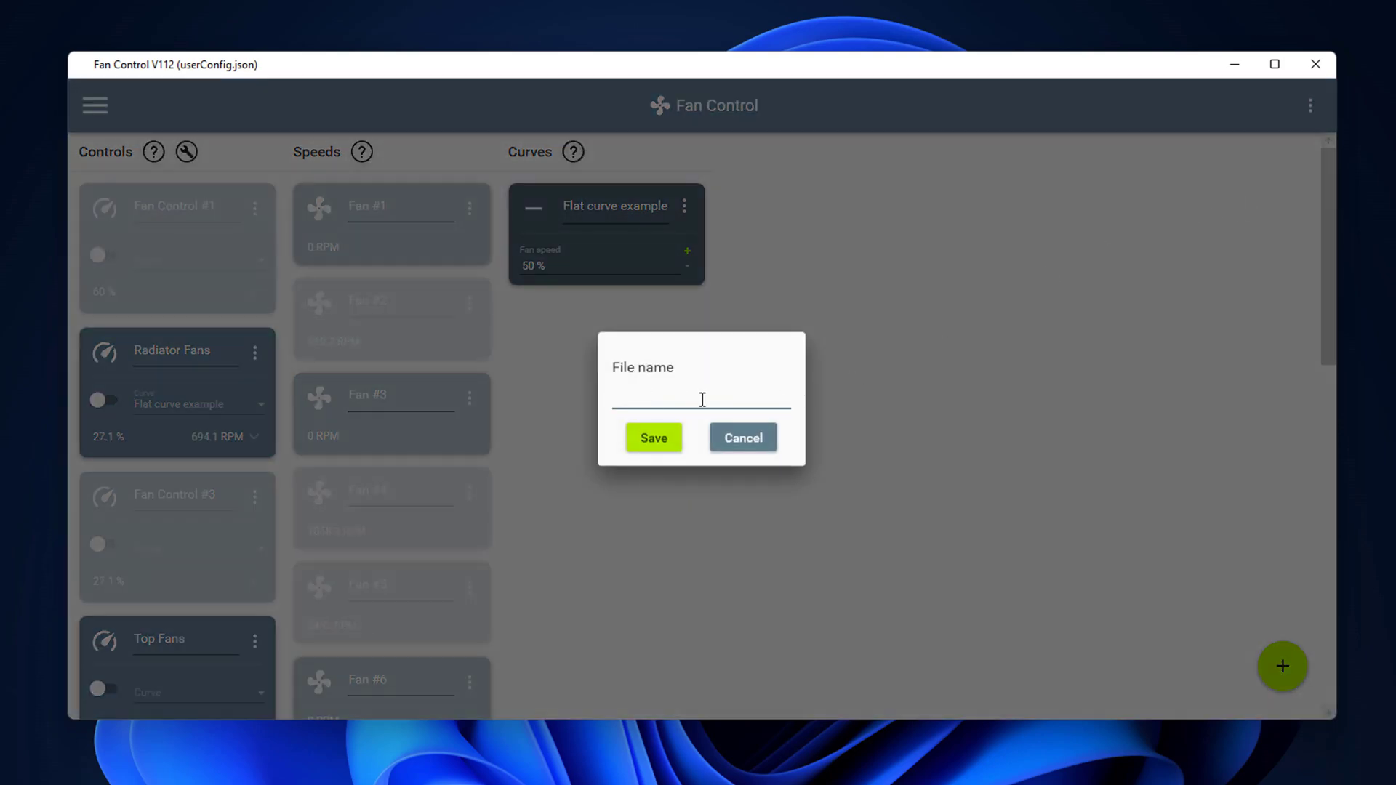
pyautogui.write('fan setup')
pyautogui.click(655, 448)
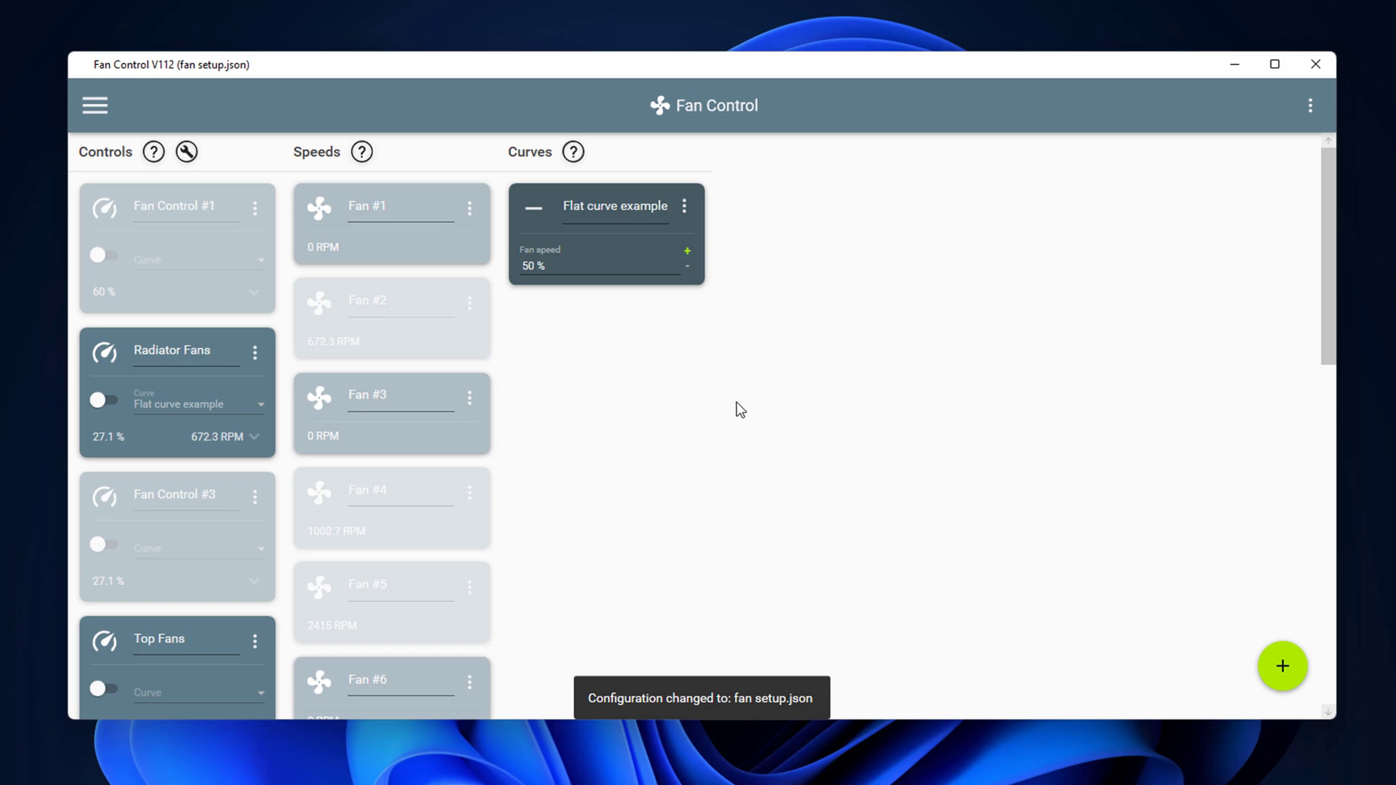
pyautogui.click(1310, 109)
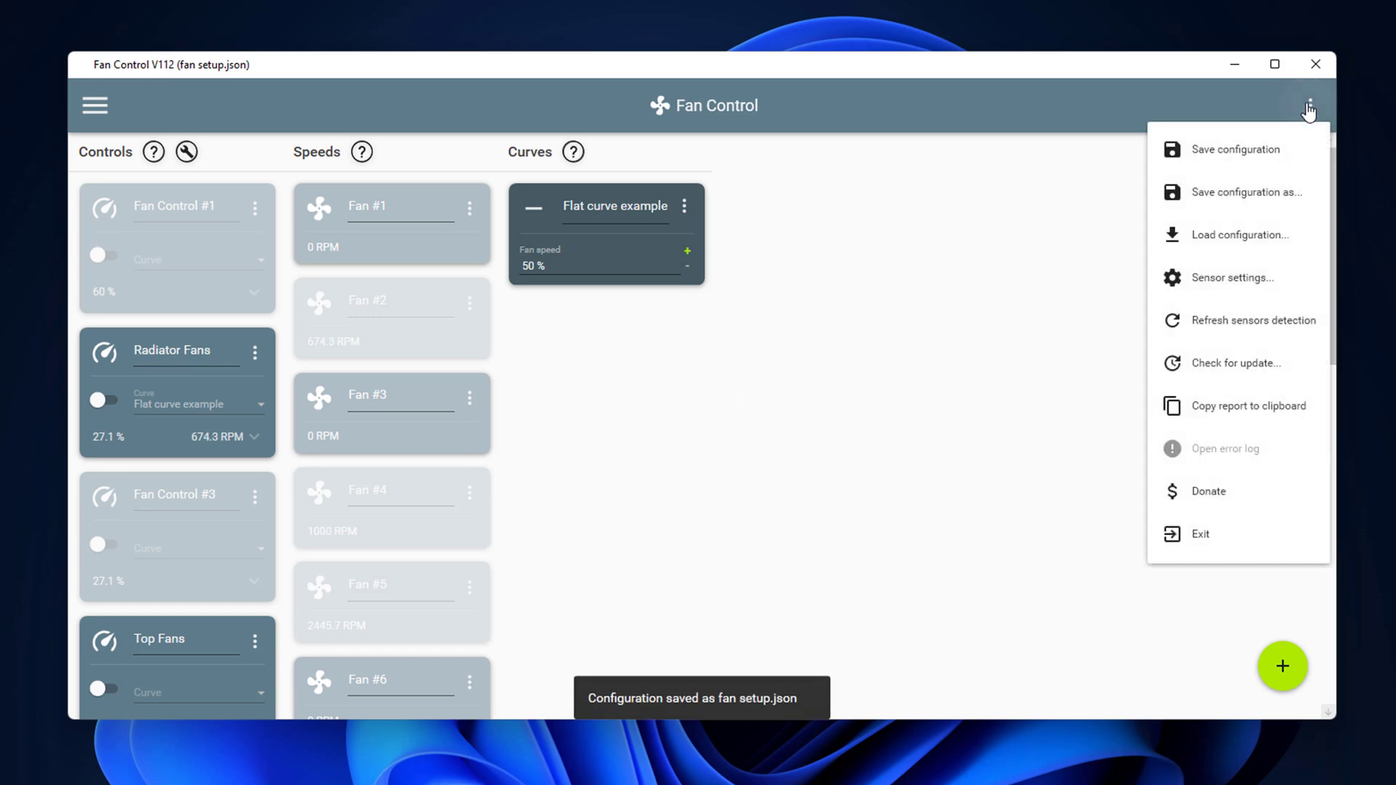
pyautogui.click(1026, 275)
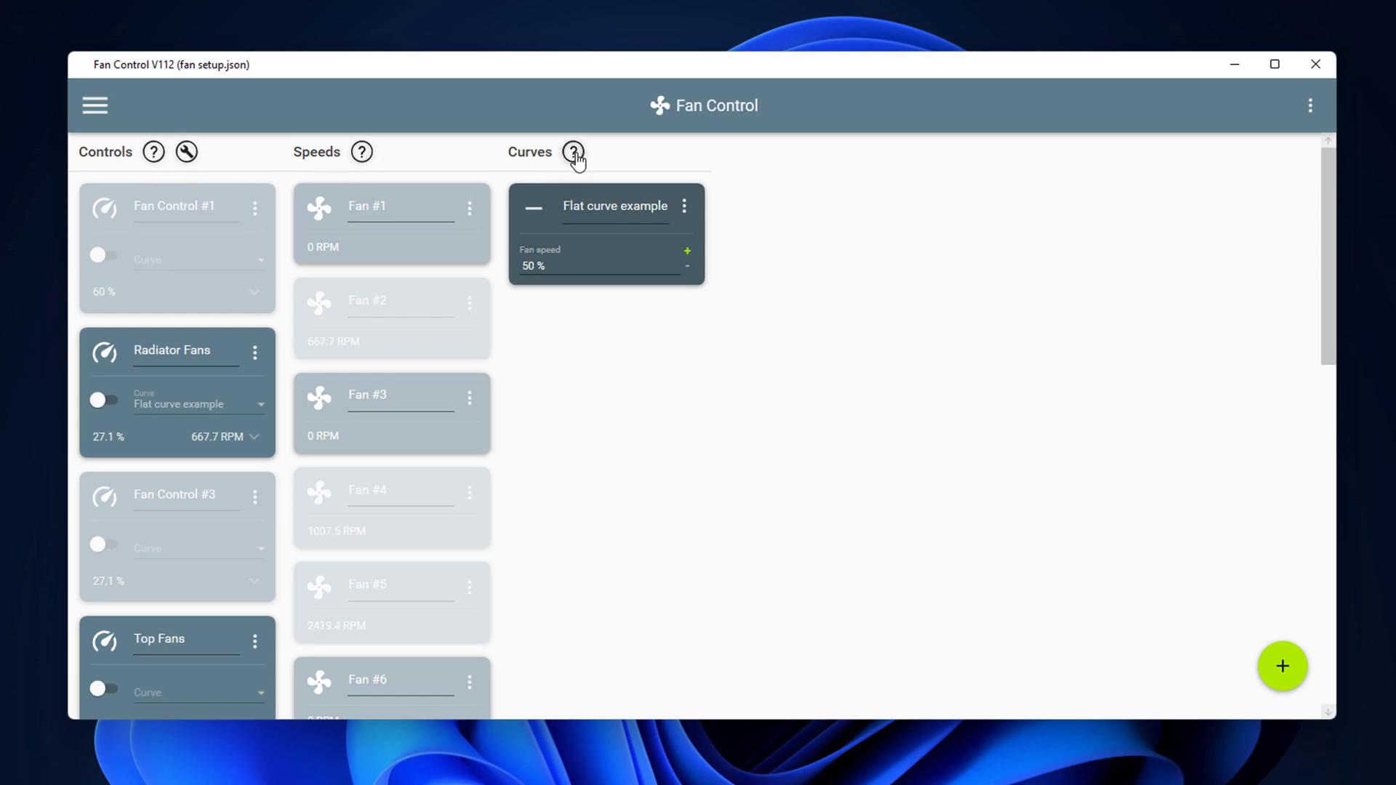
pyautogui.click(574, 153)
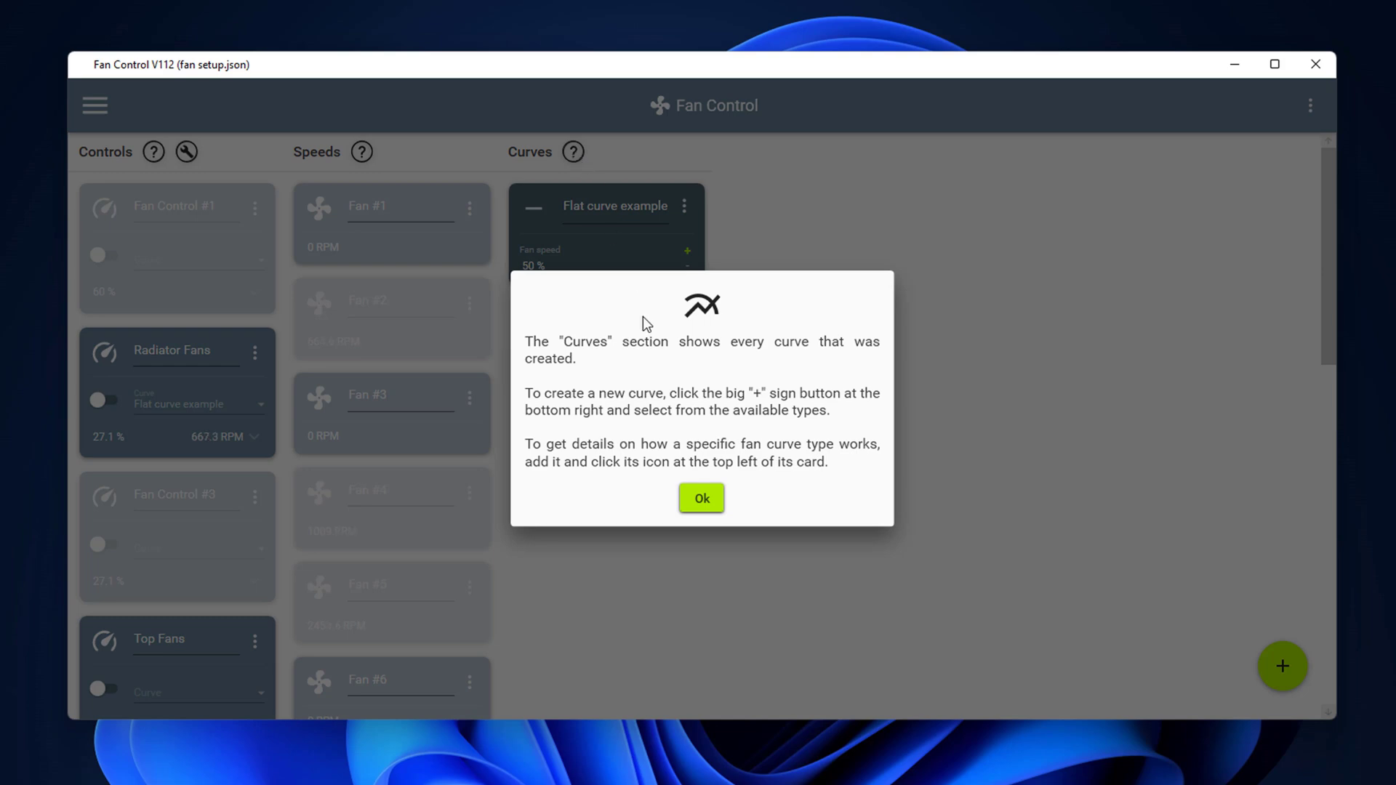
pyautogui.click(702, 499)
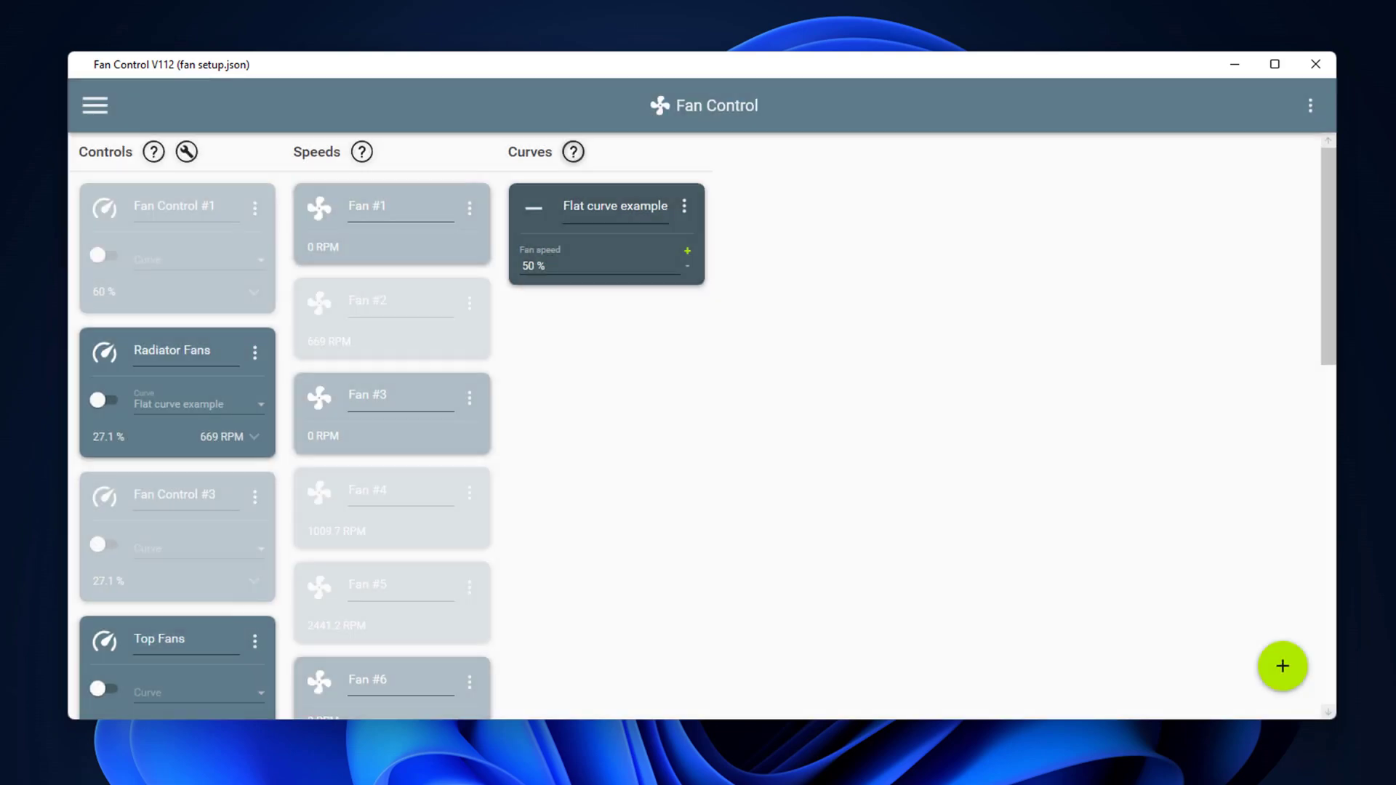
pyautogui.scroll(-3, 255, 556)
# - Enable Top Fans and lower its step-down rate to 3 %/sec
pyautogui.click(255, 553)
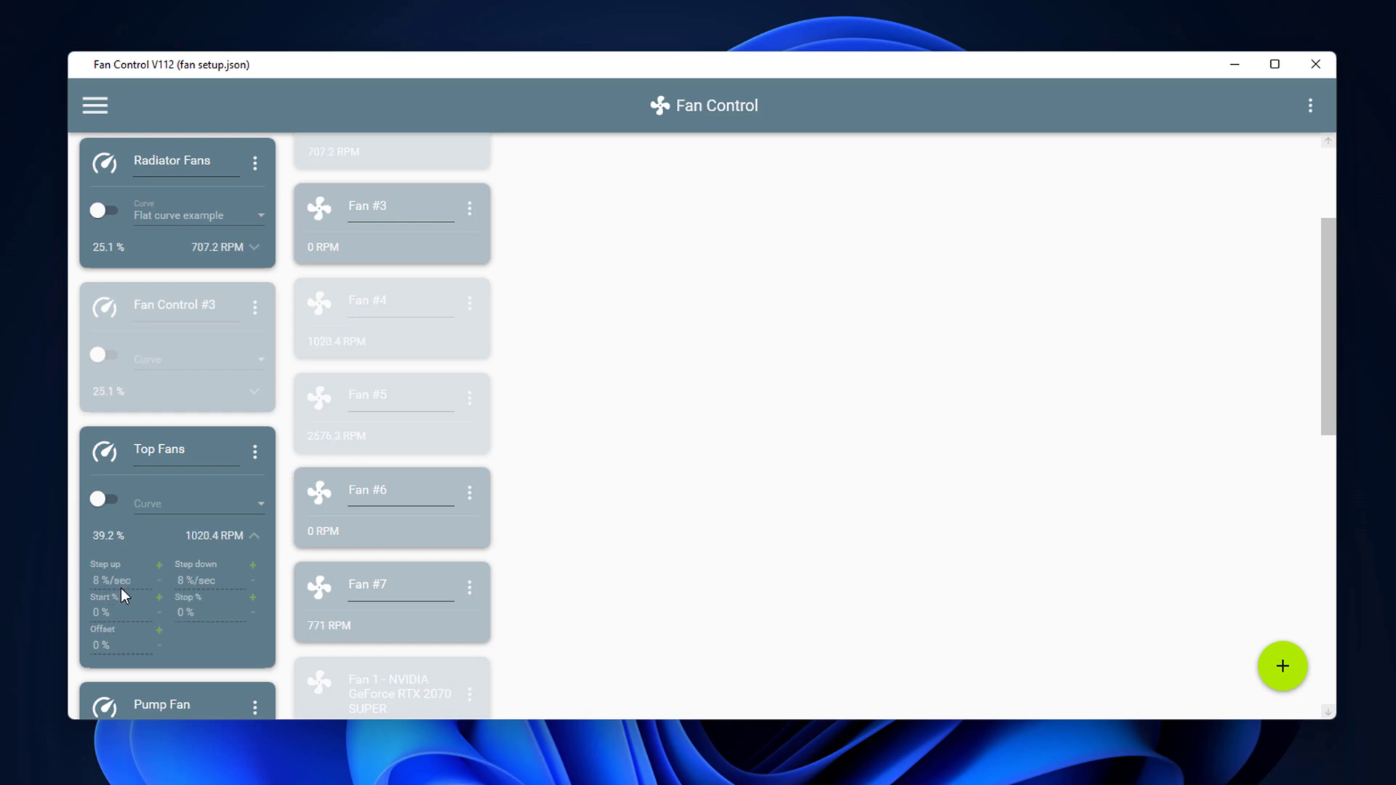
pyautogui.click(103, 500)
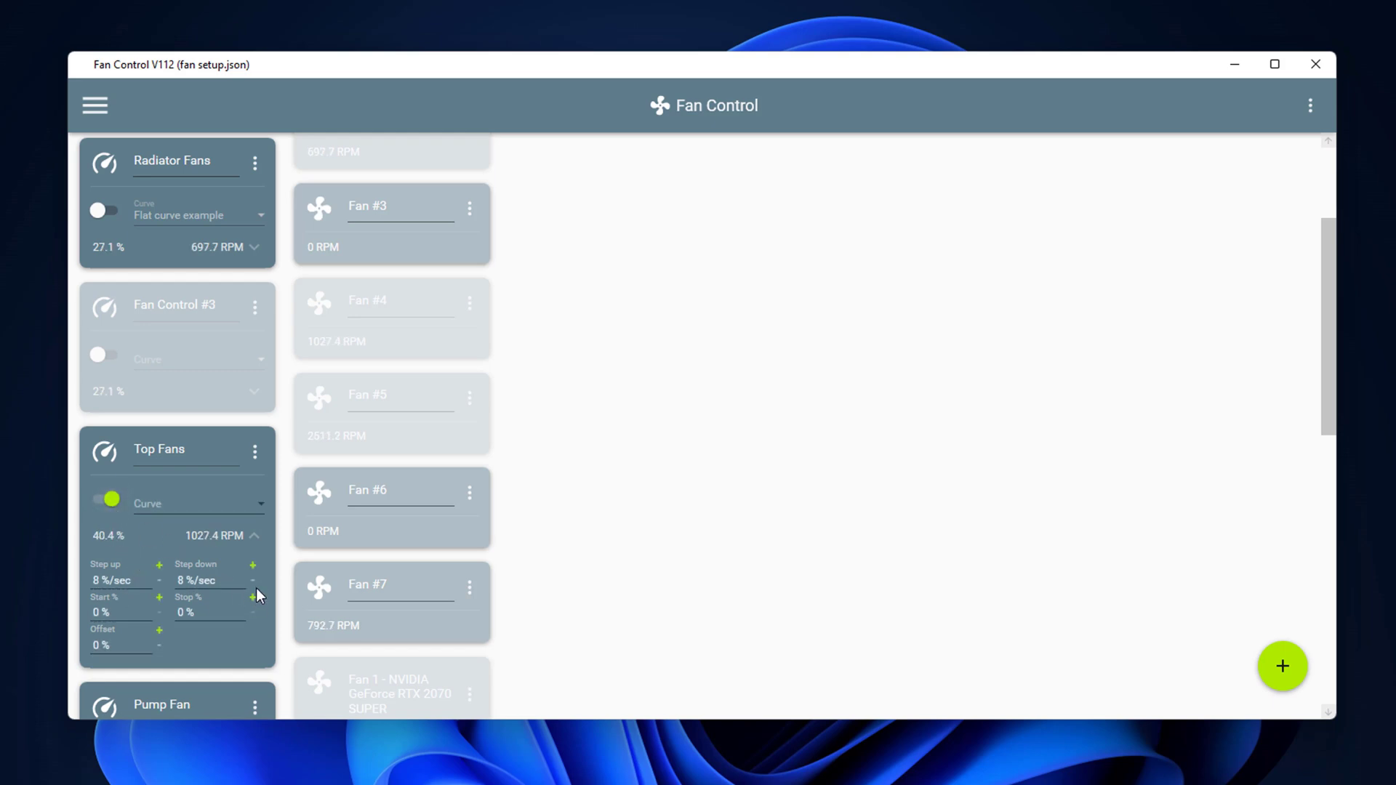
pyautogui.click(252, 585)
pyautogui.click(253, 585)
pyautogui.click(253, 585)
pyautogui.click(253, 585)
pyautogui.click(252, 586)
# - Return the Top Fans step-up rate to 8 %/sec and toggle the control off and back on
pyautogui.click(160, 582)
pyautogui.click(159, 581)
pyautogui.click(159, 582)
pyautogui.click(160, 581)
pyautogui.click(159, 582)
pyautogui.click(159, 582)
pyautogui.click(159, 565)
pyautogui.click(160, 565)
pyautogui.click(159, 565)
pyautogui.click(112, 500)
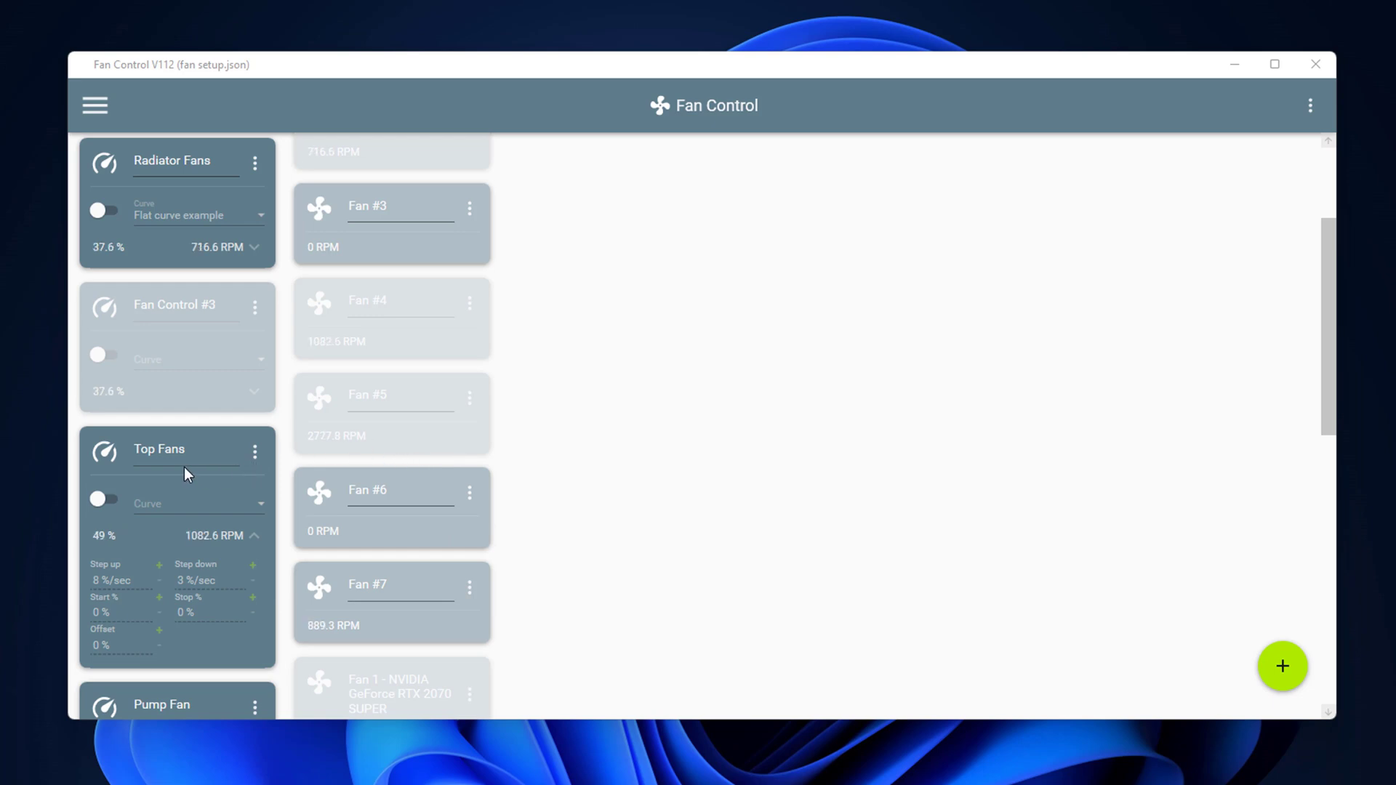
pyautogui.click(109, 500)
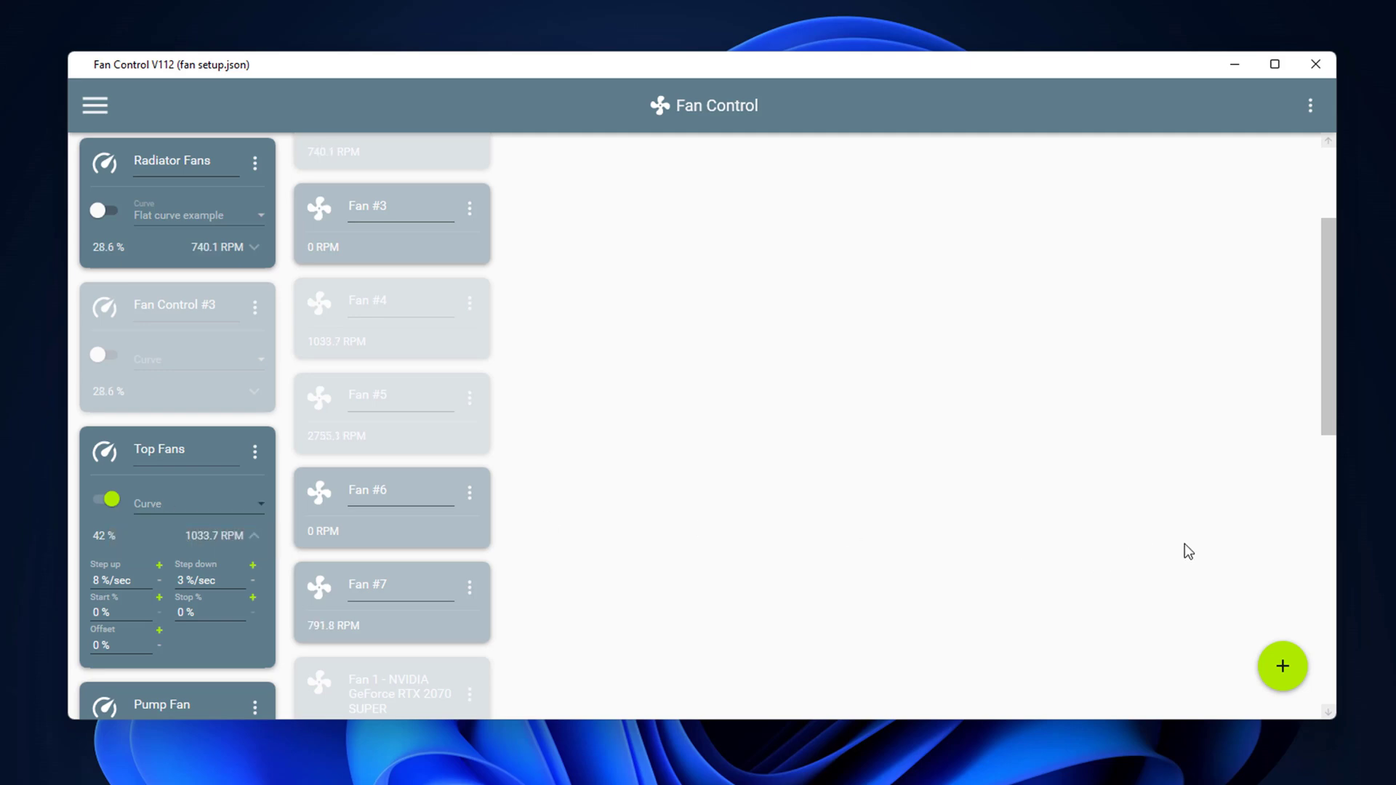
# - Add a new Graph fan curve card and open its curve editor
pyautogui.moveTo(1323, 407); pyautogui.dragTo(1333, 725)
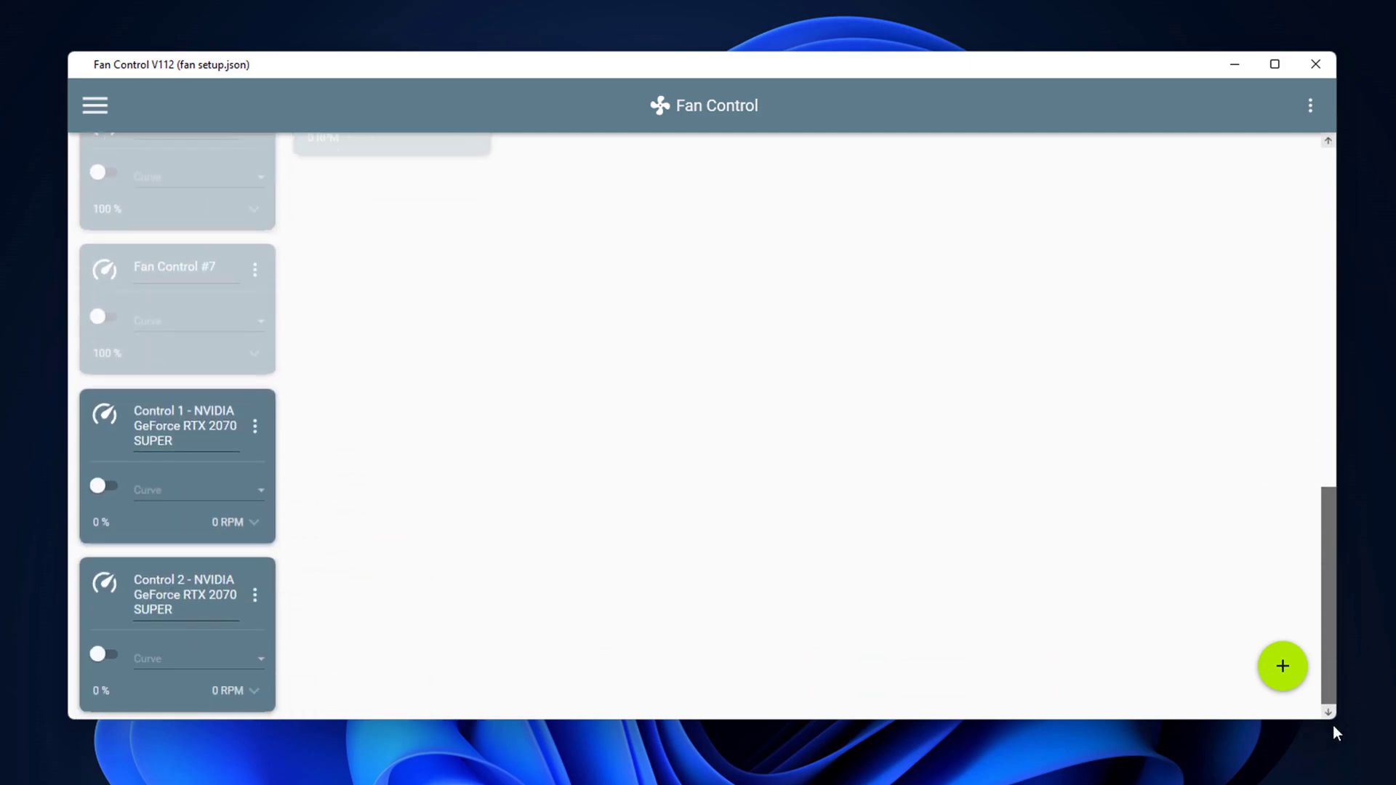
pyautogui.click(1282, 669)
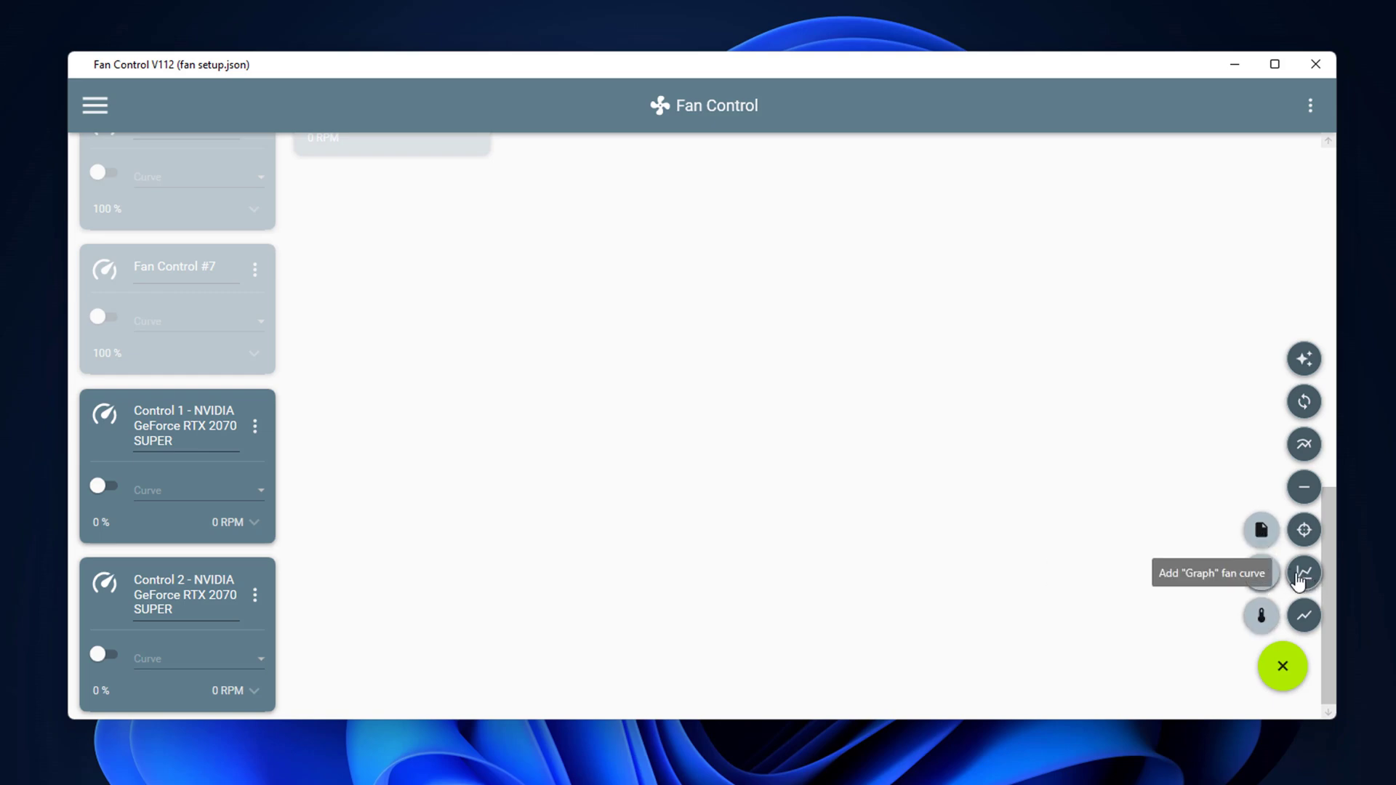
pyautogui.click(1300, 578)
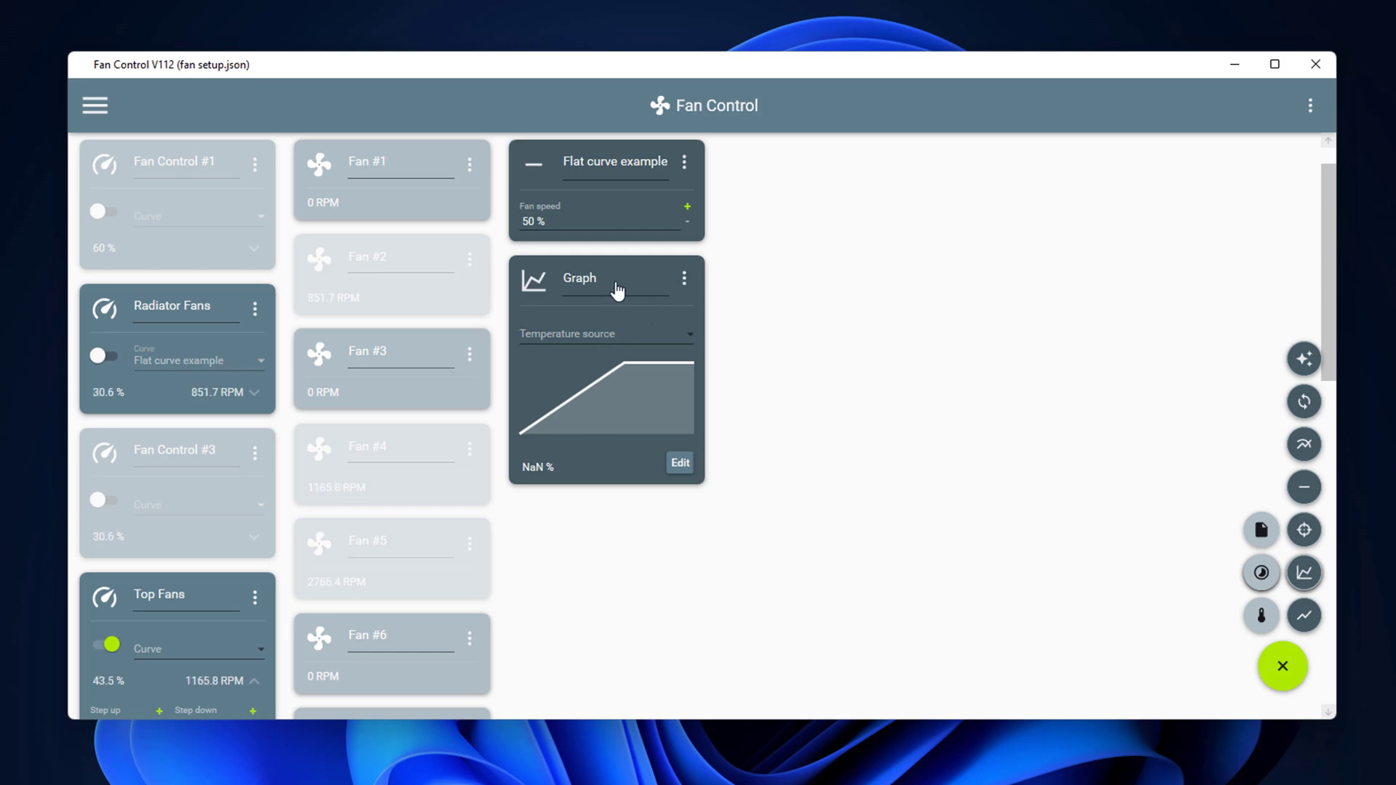
pyautogui.click(686, 281)
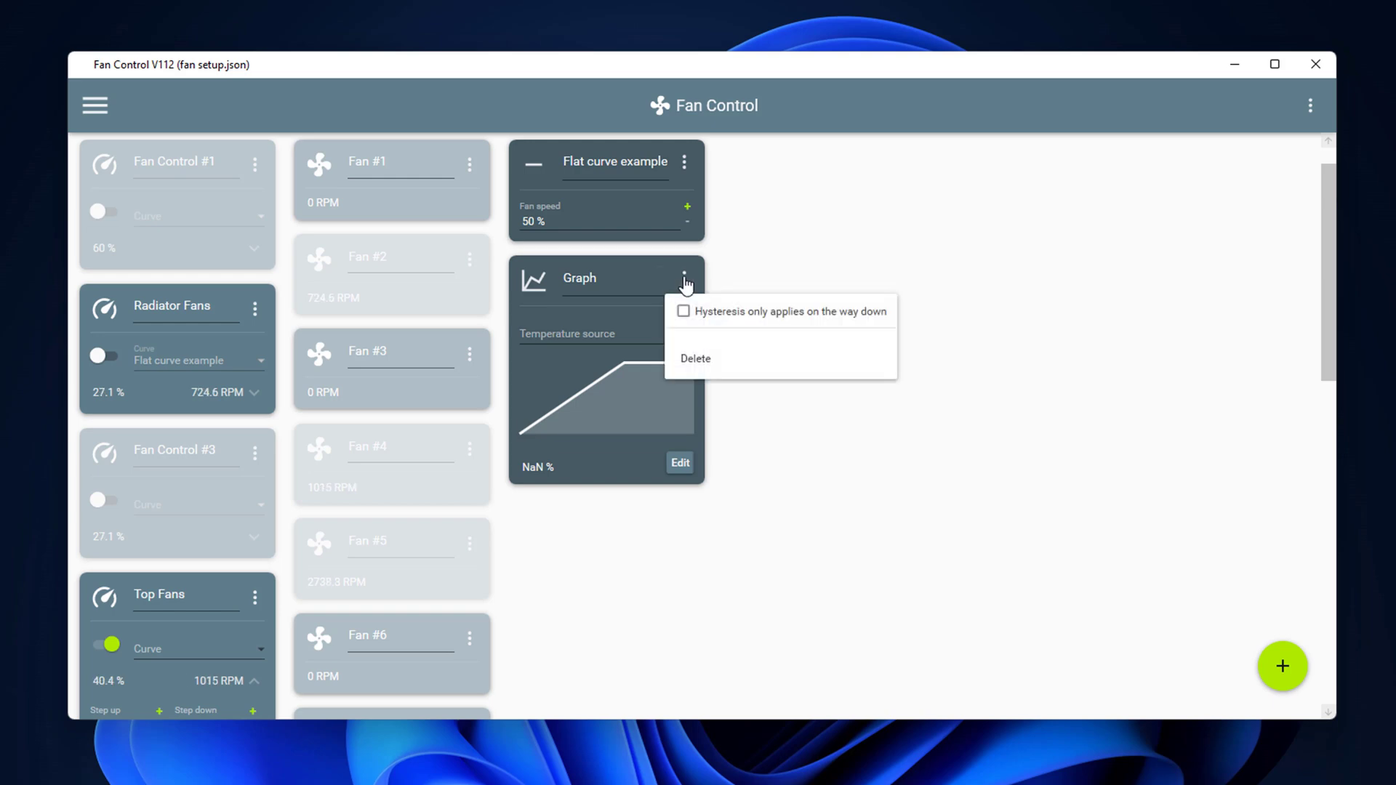
pyautogui.click(598, 360)
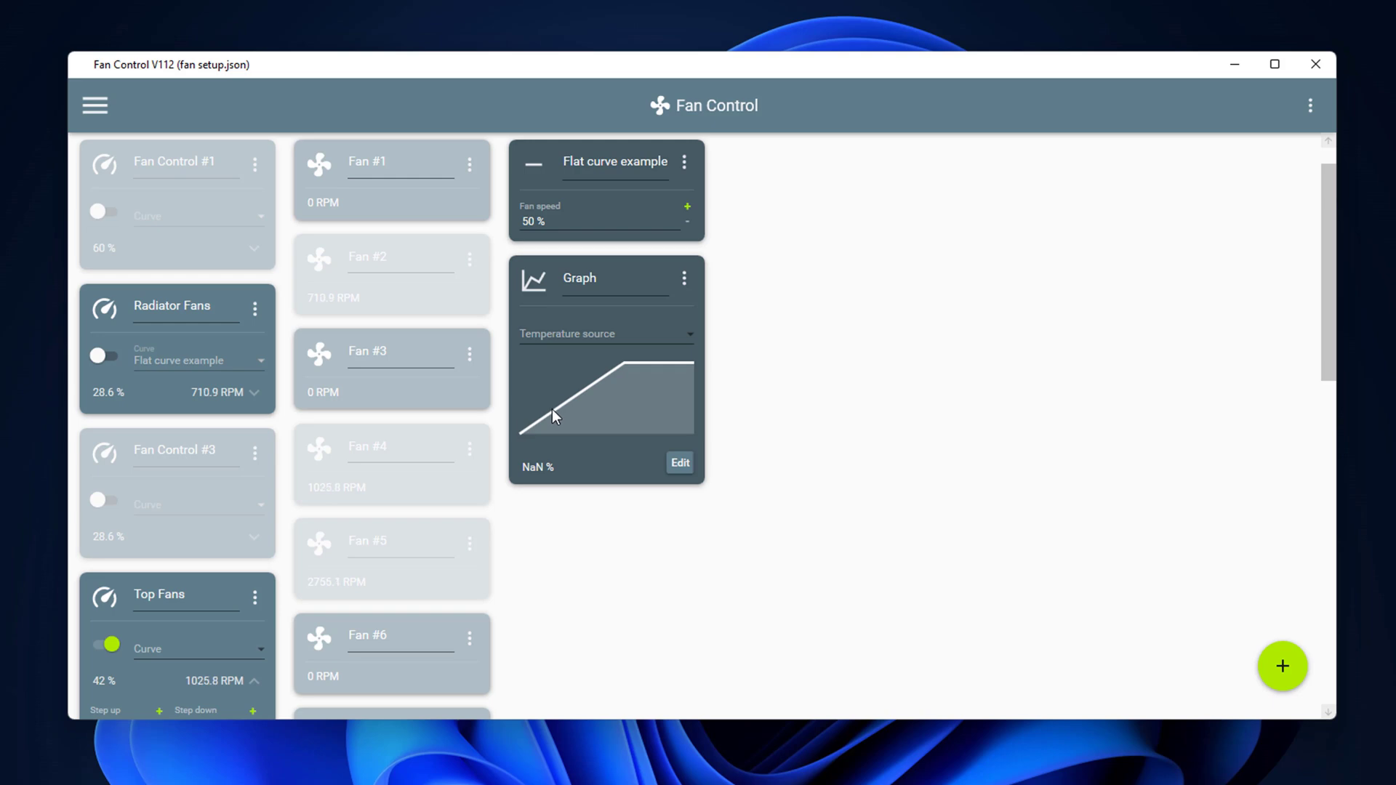
pyautogui.click(677, 463)
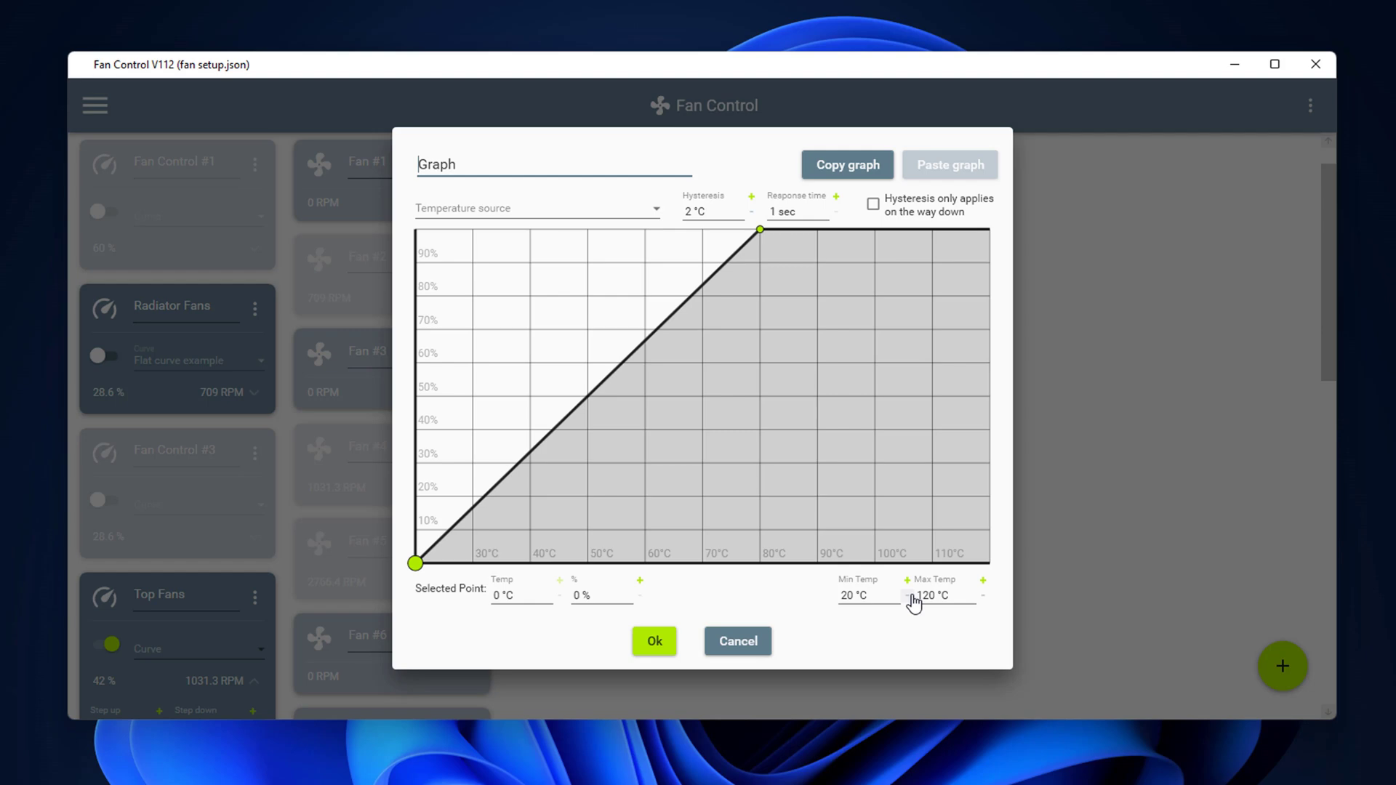
# - Raise the graph's Max Temp to 90 °C, keeping Min Temp at 20 °C
pyautogui.moveTo(982, 600); pyautogui.dragTo(982, 600)
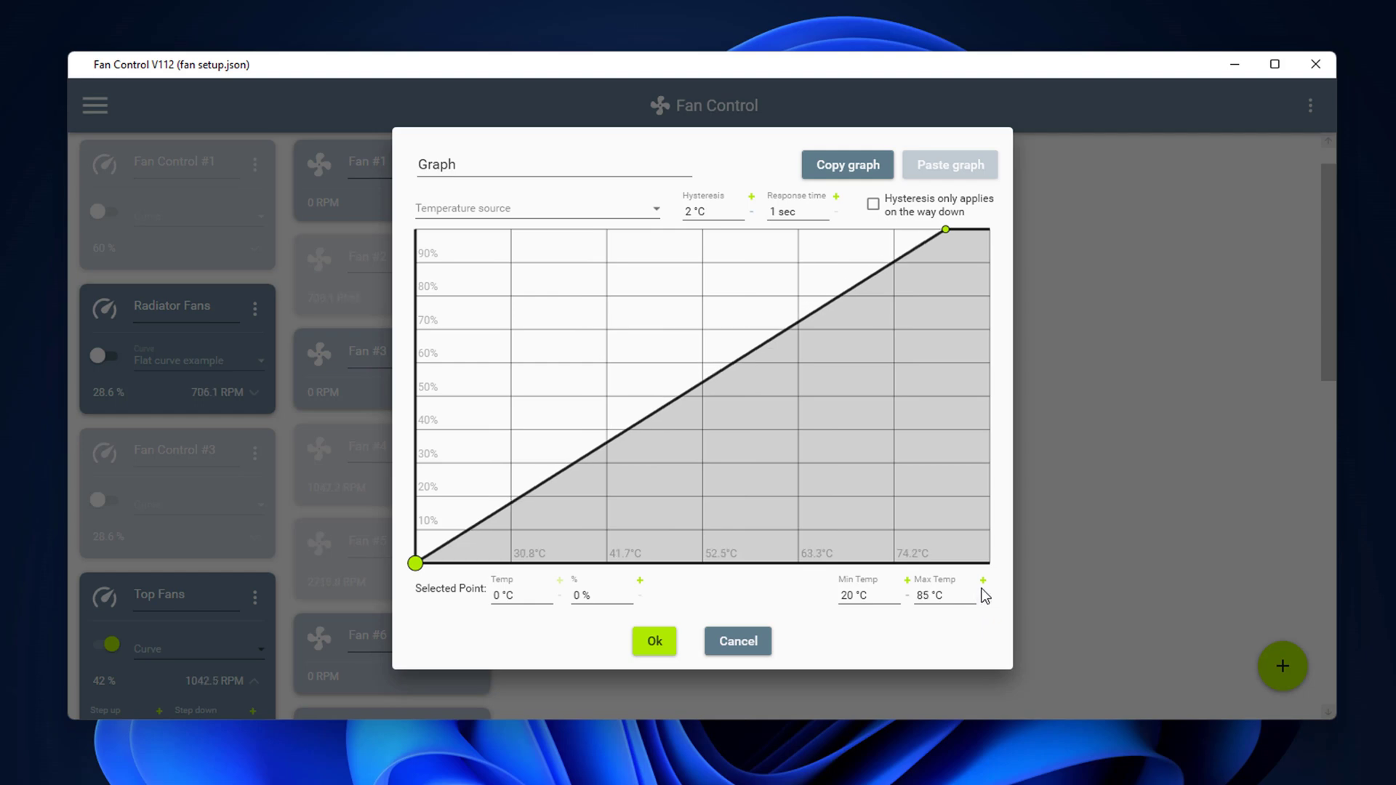
pyautogui.click(981, 582)
pyautogui.click(981, 582)
pyautogui.click(981, 582)
pyautogui.click(983, 582)
pyautogui.click(983, 582)
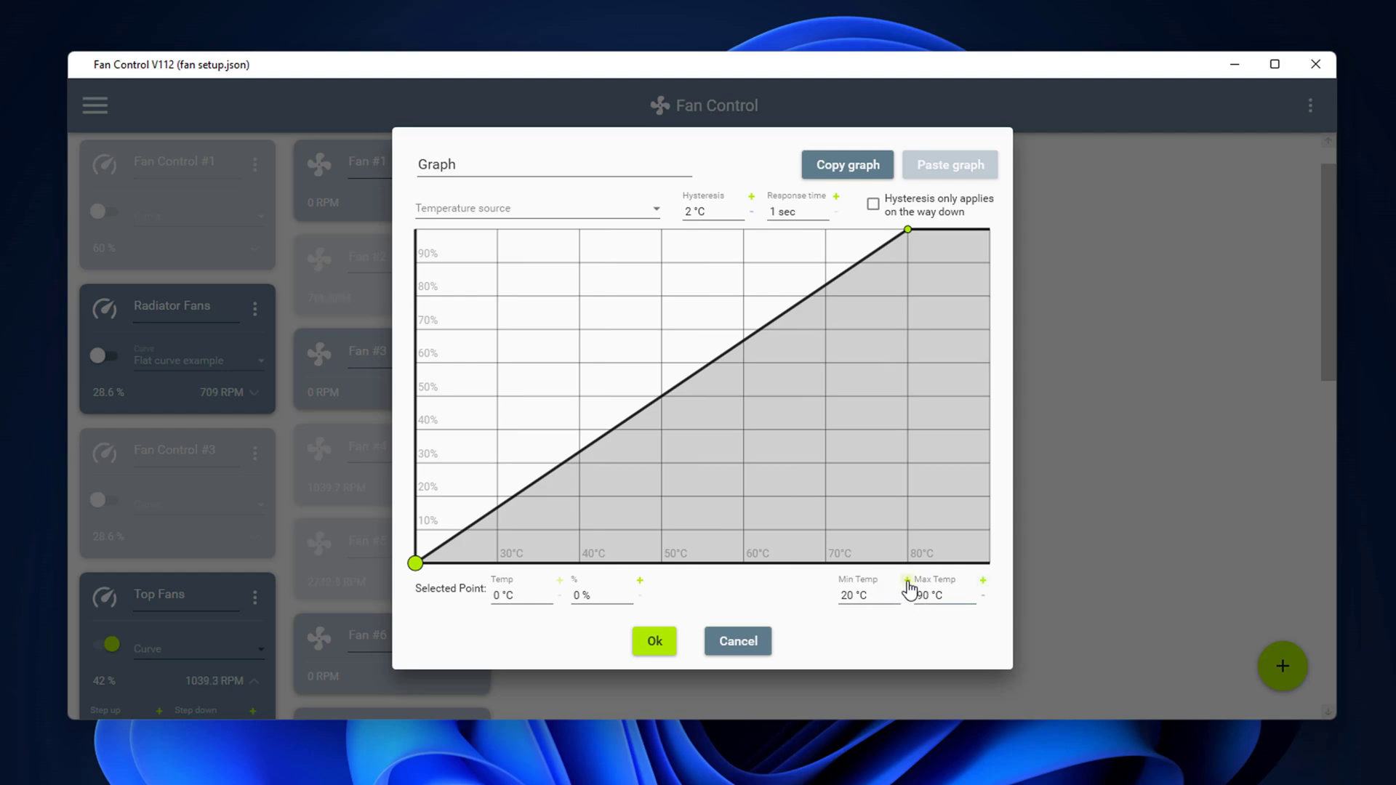
# - Lift the curve's start point and add middle (~50 °C, 60%) and upper (~74 °C, 79%) points
pyautogui.moveTo(415, 563); pyautogui.dragTo(569, 450)
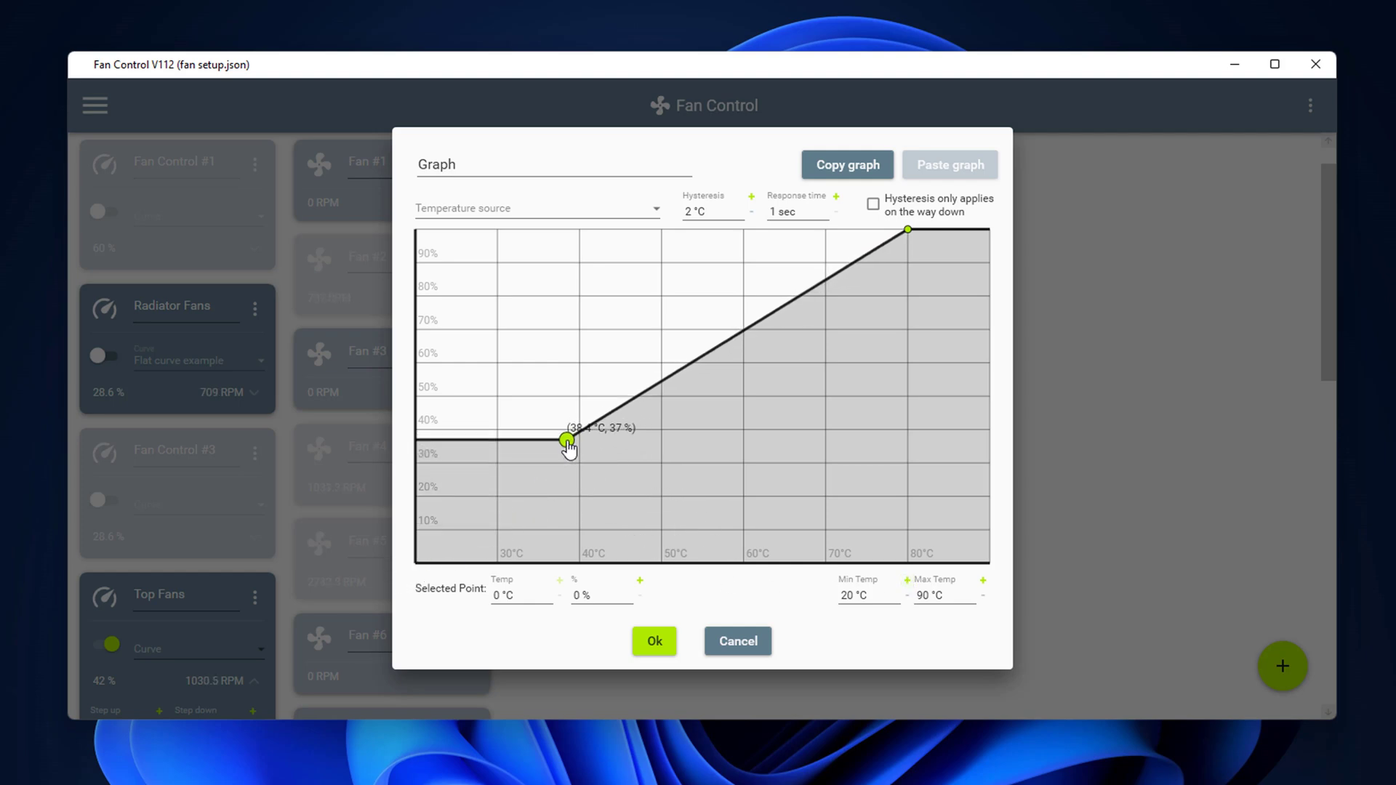
pyautogui.doubleClick(715, 352)
pyautogui.moveTo(716, 357); pyautogui.dragTo(733, 377)
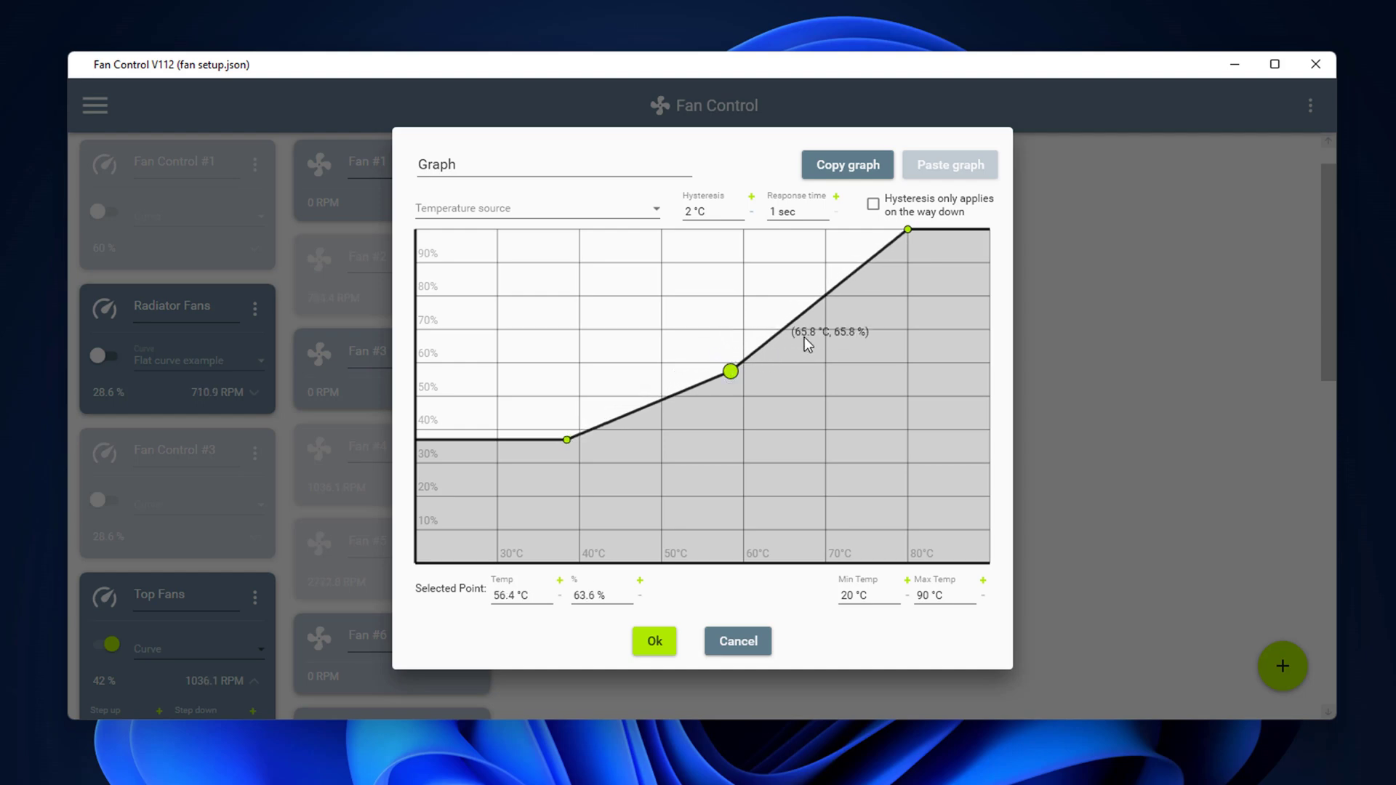
pyautogui.doubleClick(853, 269)
pyautogui.moveTo(857, 270); pyautogui.dragTo(875, 291)
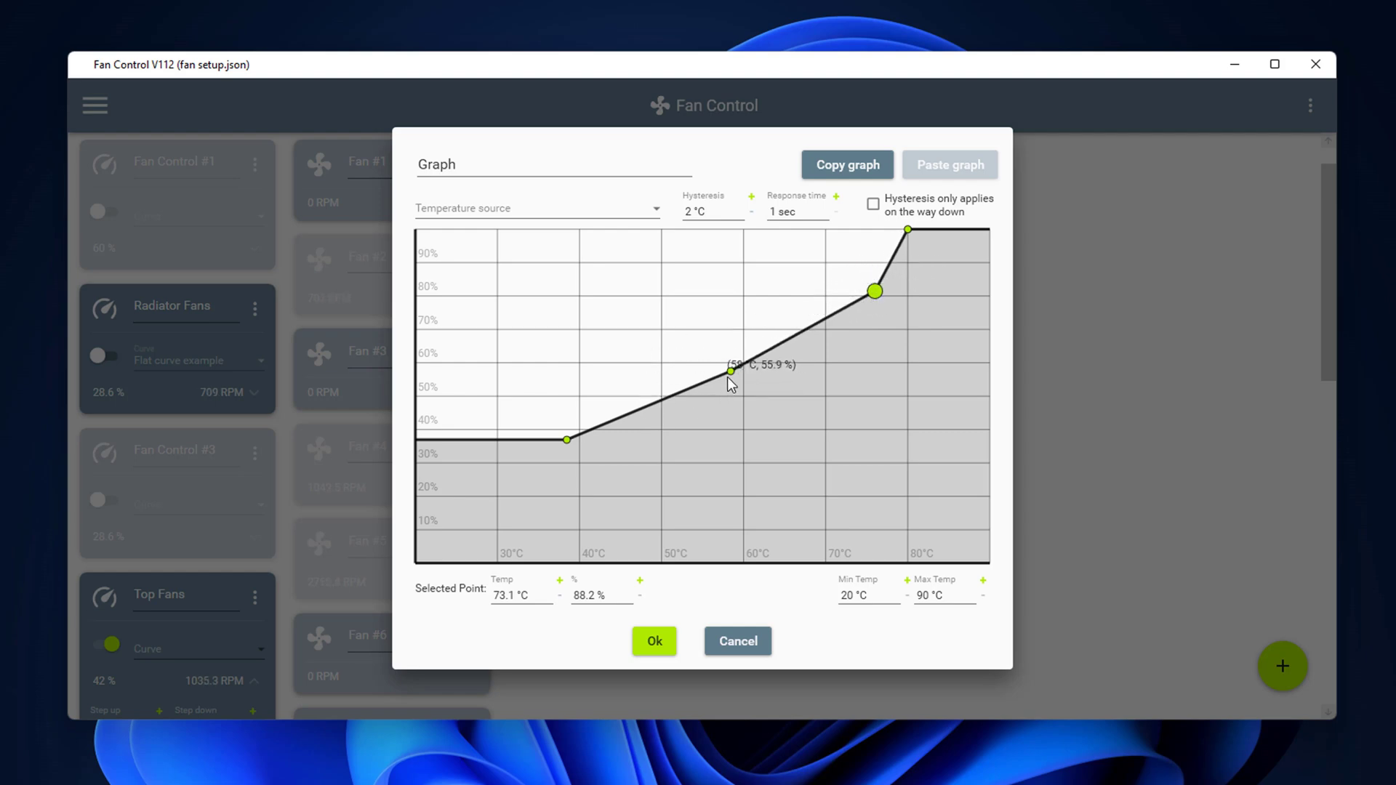
pyautogui.moveTo(731, 370)
pyautogui.mouseDown()
pyautogui.moveTo(707, 348)
pyautogui.moveTo(724, 382)
pyautogui.mouseUp()
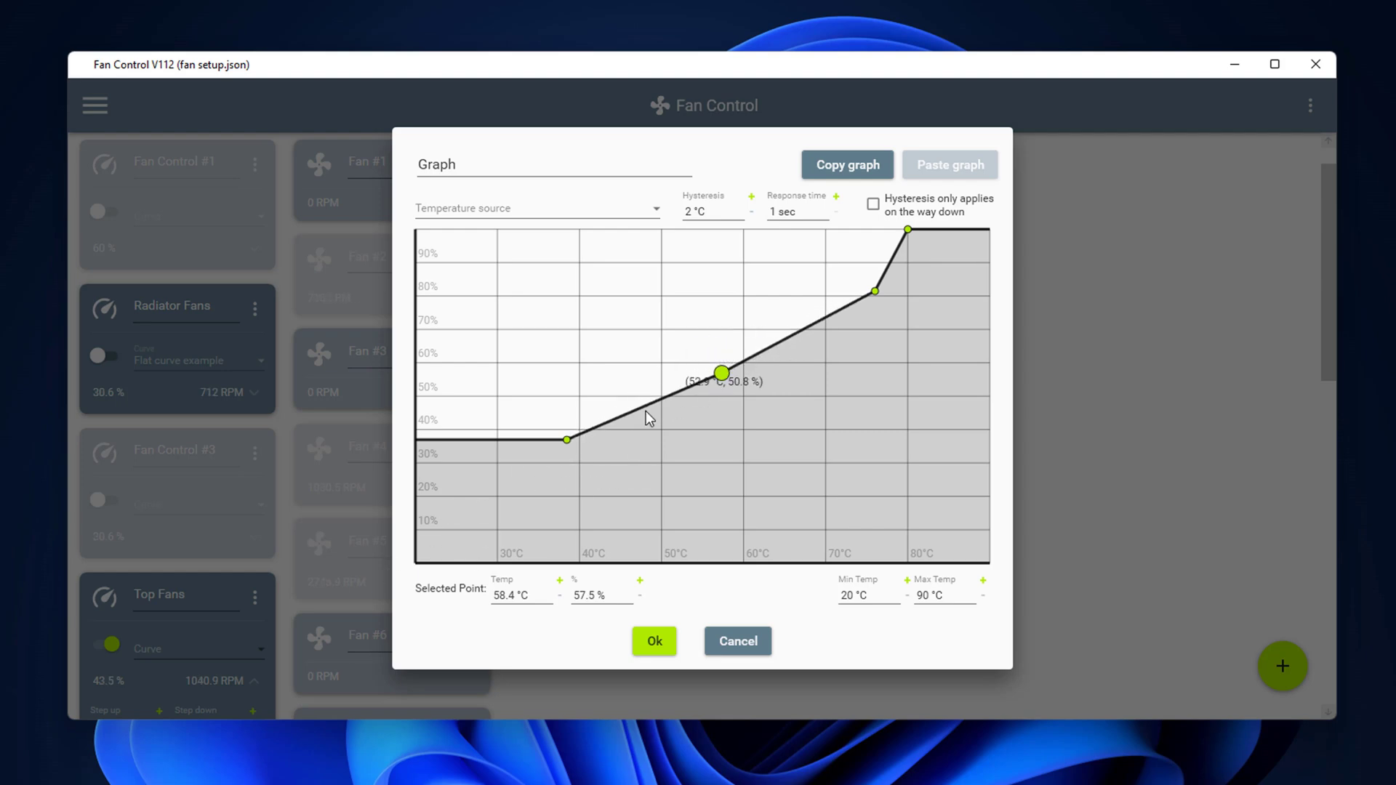
pyautogui.click(567, 440)
pyautogui.moveTo(875, 291); pyautogui.dragTo(832, 299)
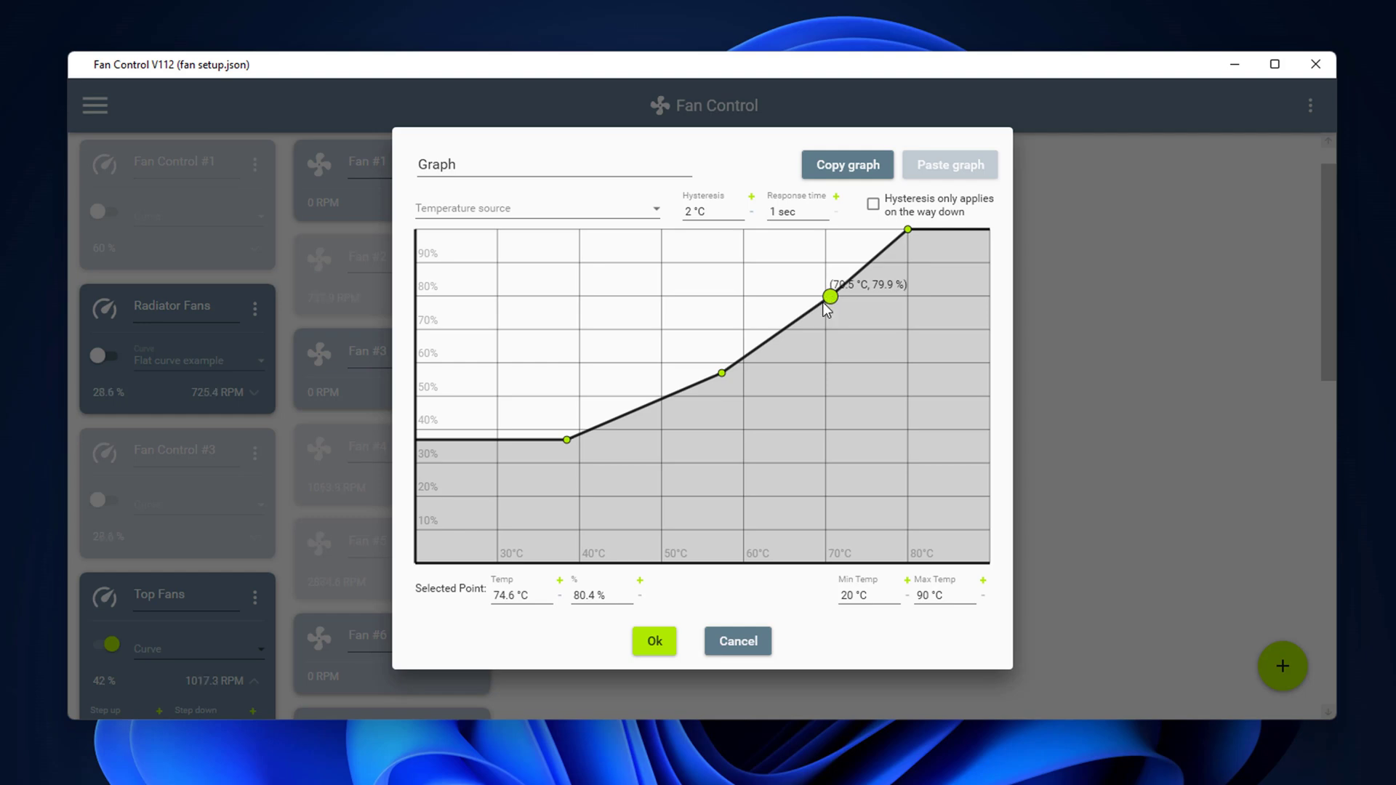
pyautogui.moveTo(721, 373); pyautogui.dragTo(669, 364)
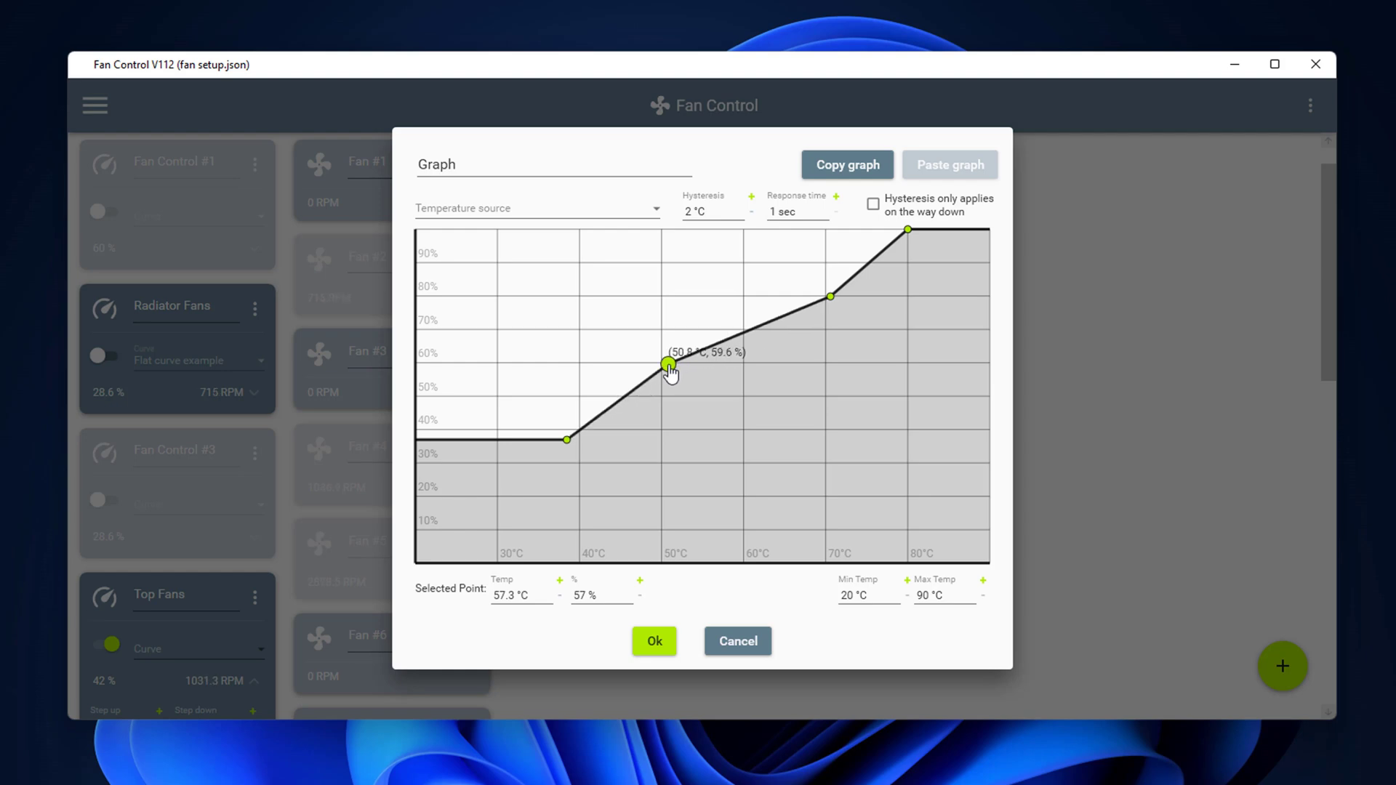
# - Set the flat section's end to 38.7 °C, 38% and add an upper point near 78%
pyautogui.click(567, 439)
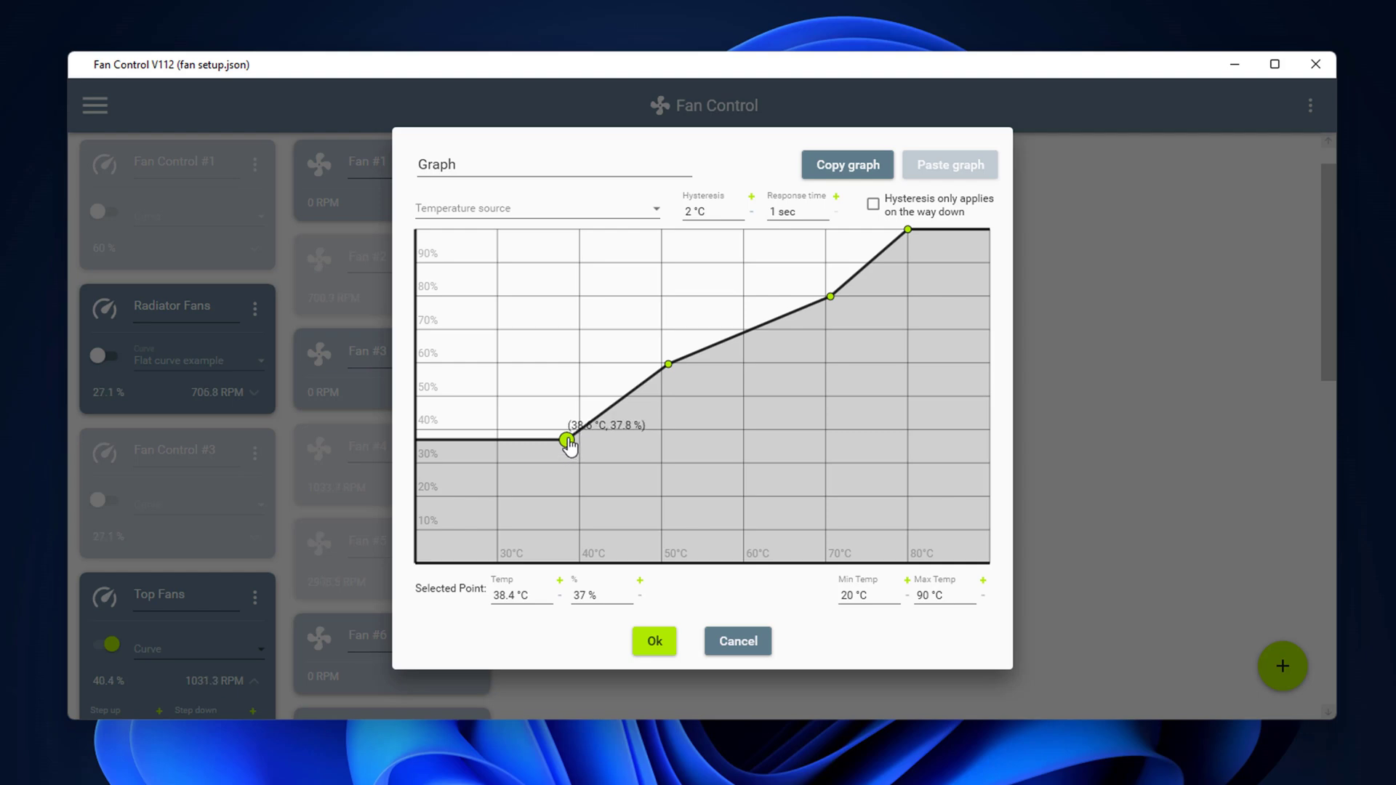
pyautogui.moveTo(566, 440); pyautogui.dragTo(568, 437)
pyautogui.doubleClick(836, 332)
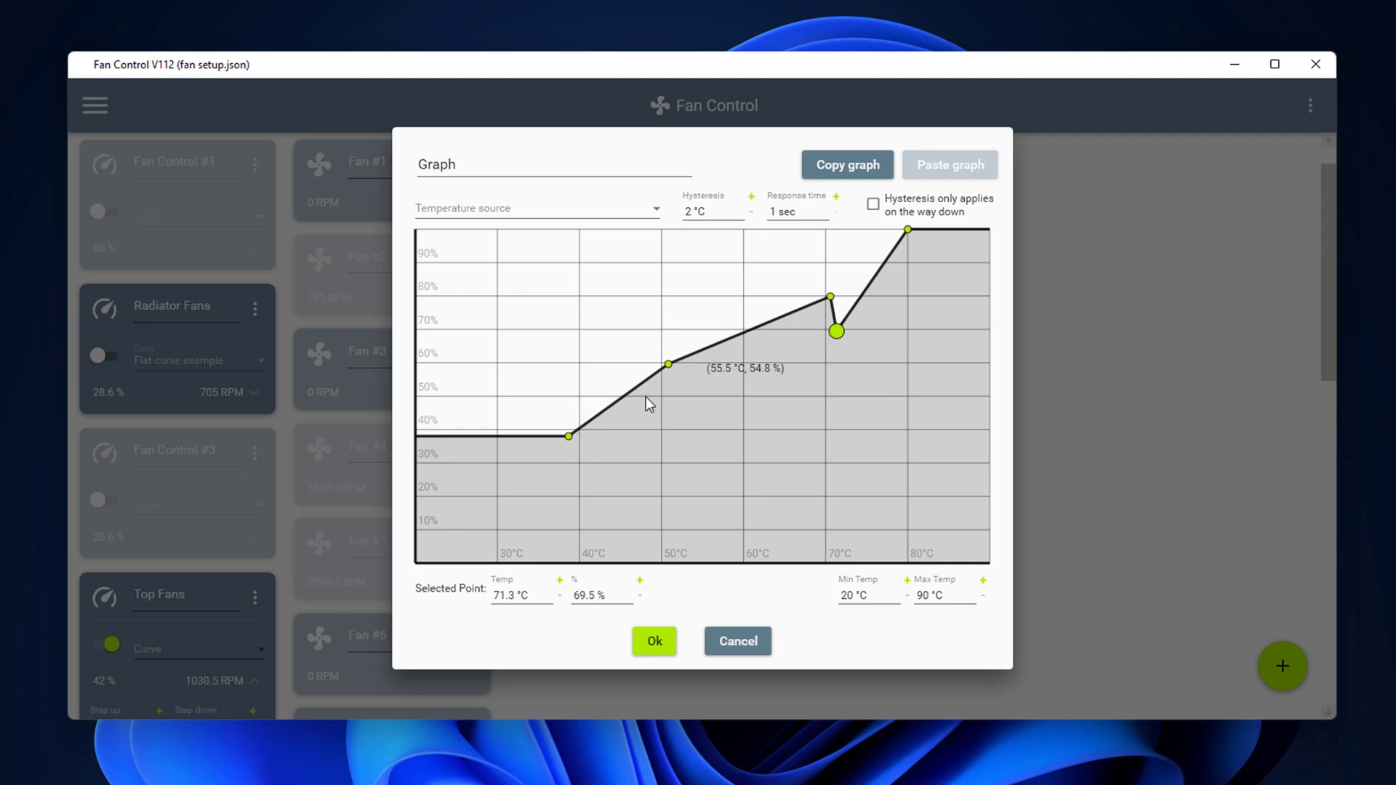
pyautogui.doubleClick(836, 303)
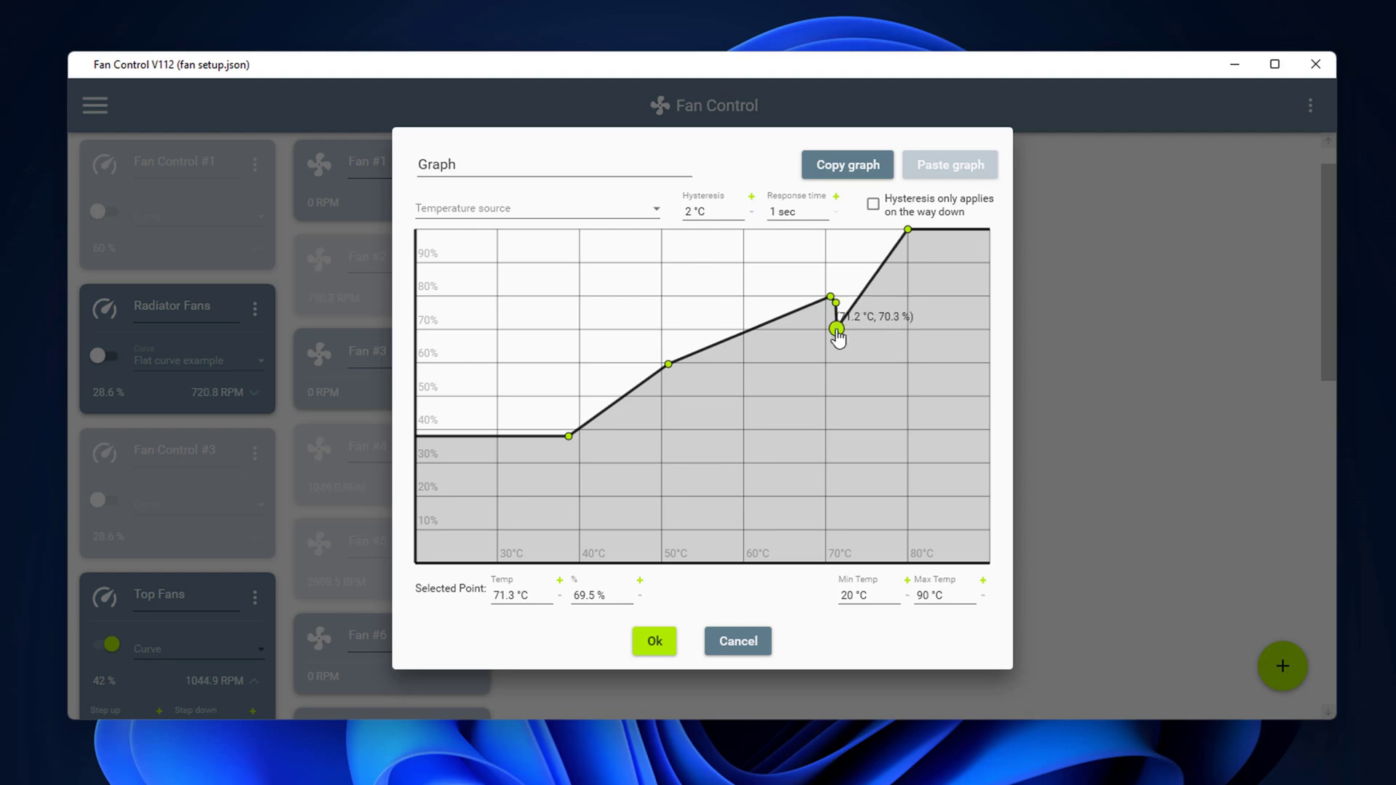
pyautogui.moveTo(836, 332); pyautogui.dragTo(833, 301)
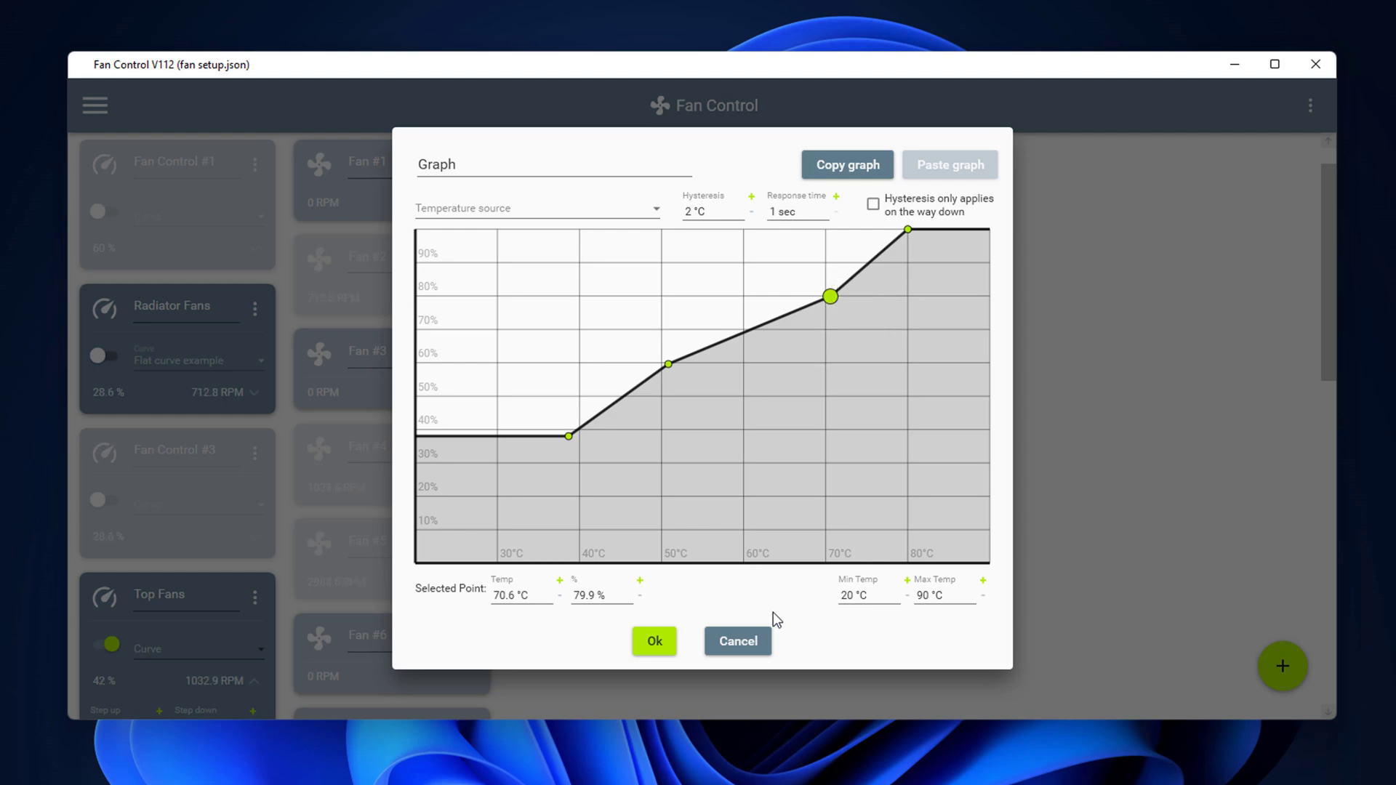
# - Use the NVIDIA GeForce RTX 2070 SUPER GPU temperature as the curve's source
pyautogui.click(908, 232)
pyautogui.click(662, 207)
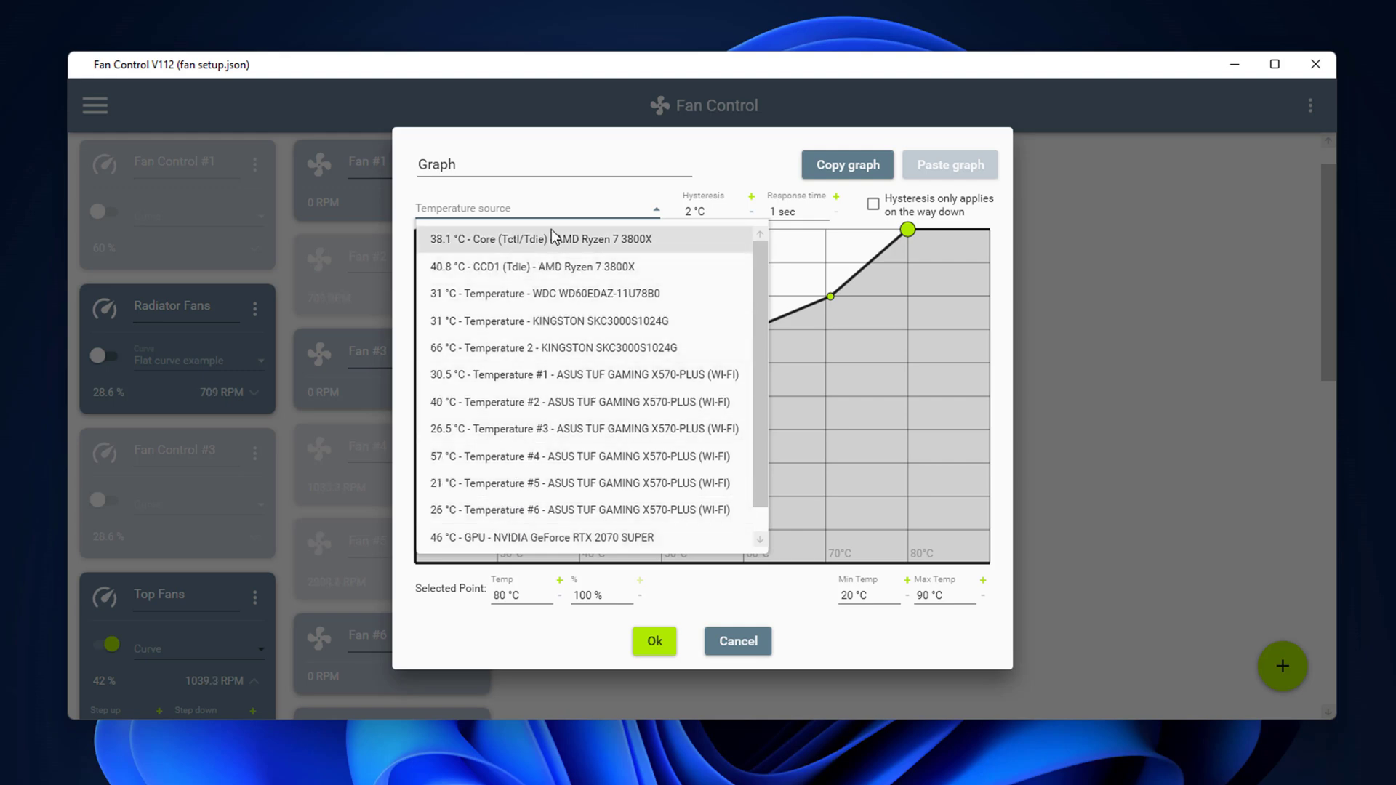
pyautogui.click(695, 163)
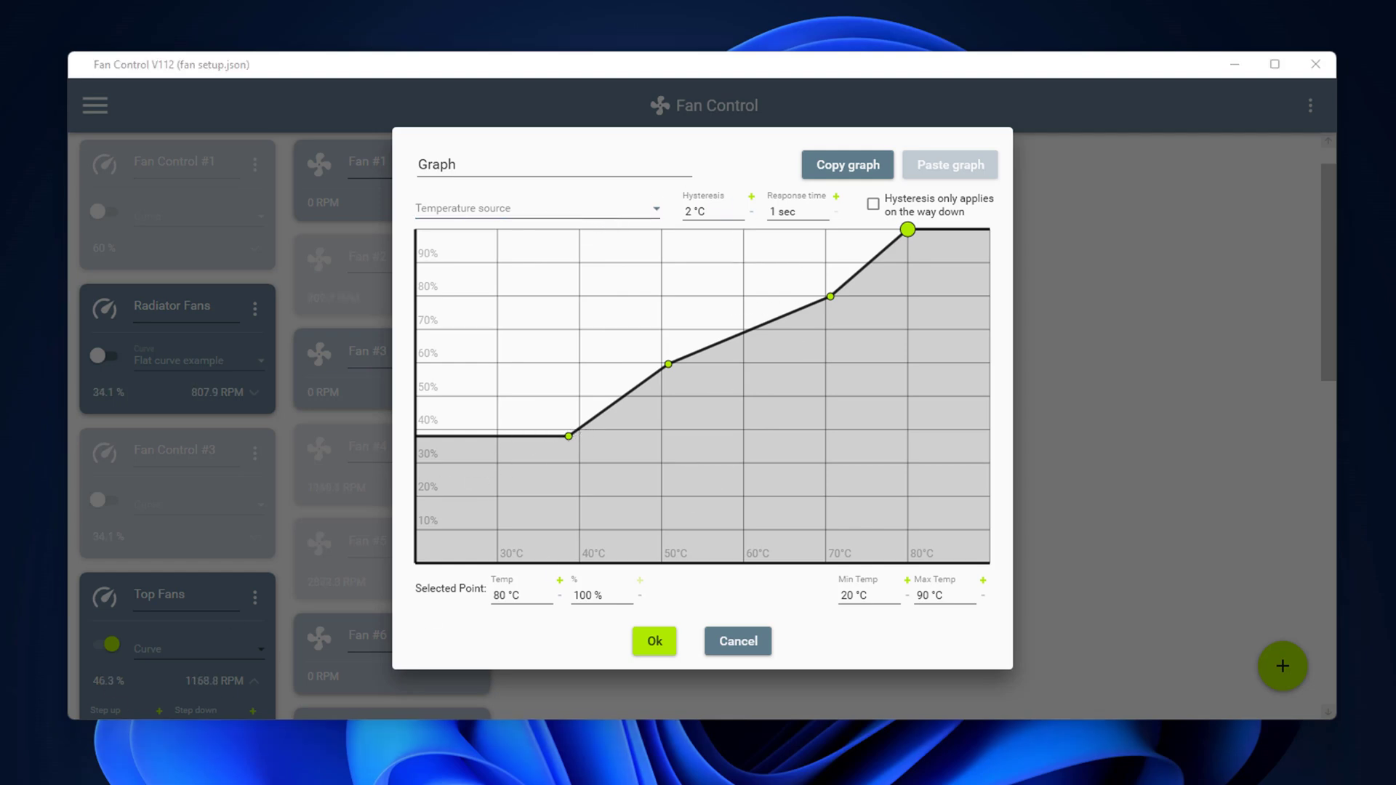
pyautogui.click(568, 437)
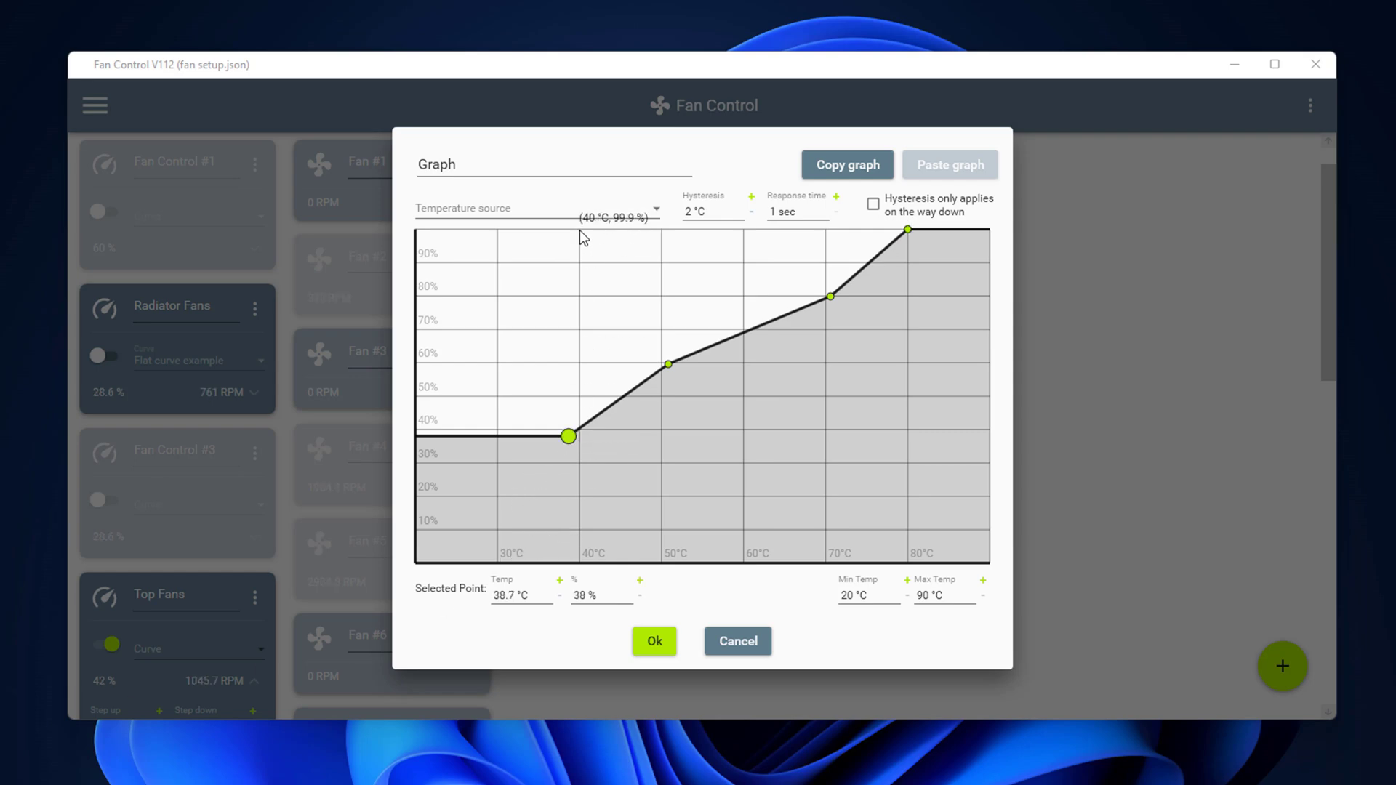
pyautogui.click(615, 211)
pyautogui.click(515, 506)
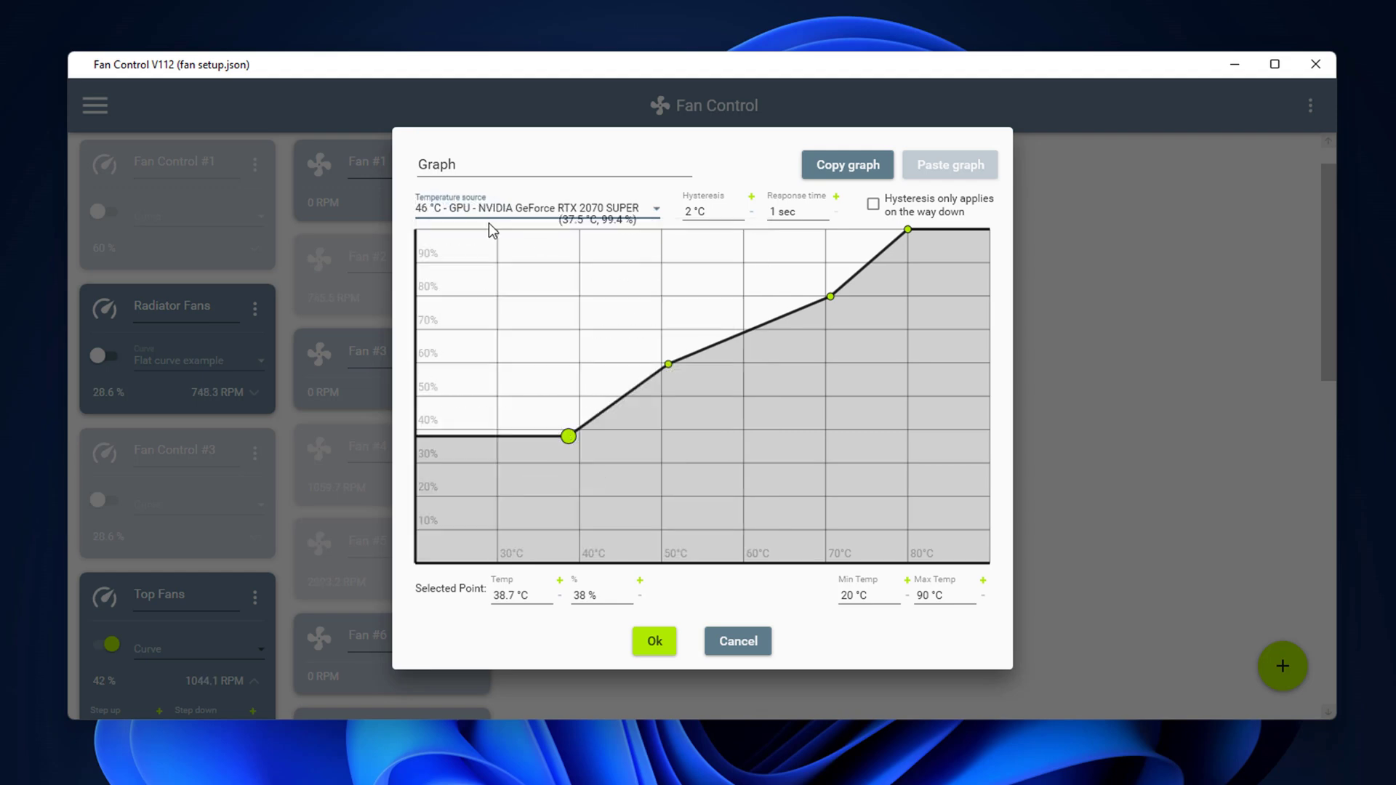
# - Rename the curve to 'GPU' and confirm it with Ok
pyautogui.moveTo(486, 164); pyautogui.dragTo(362, 154)
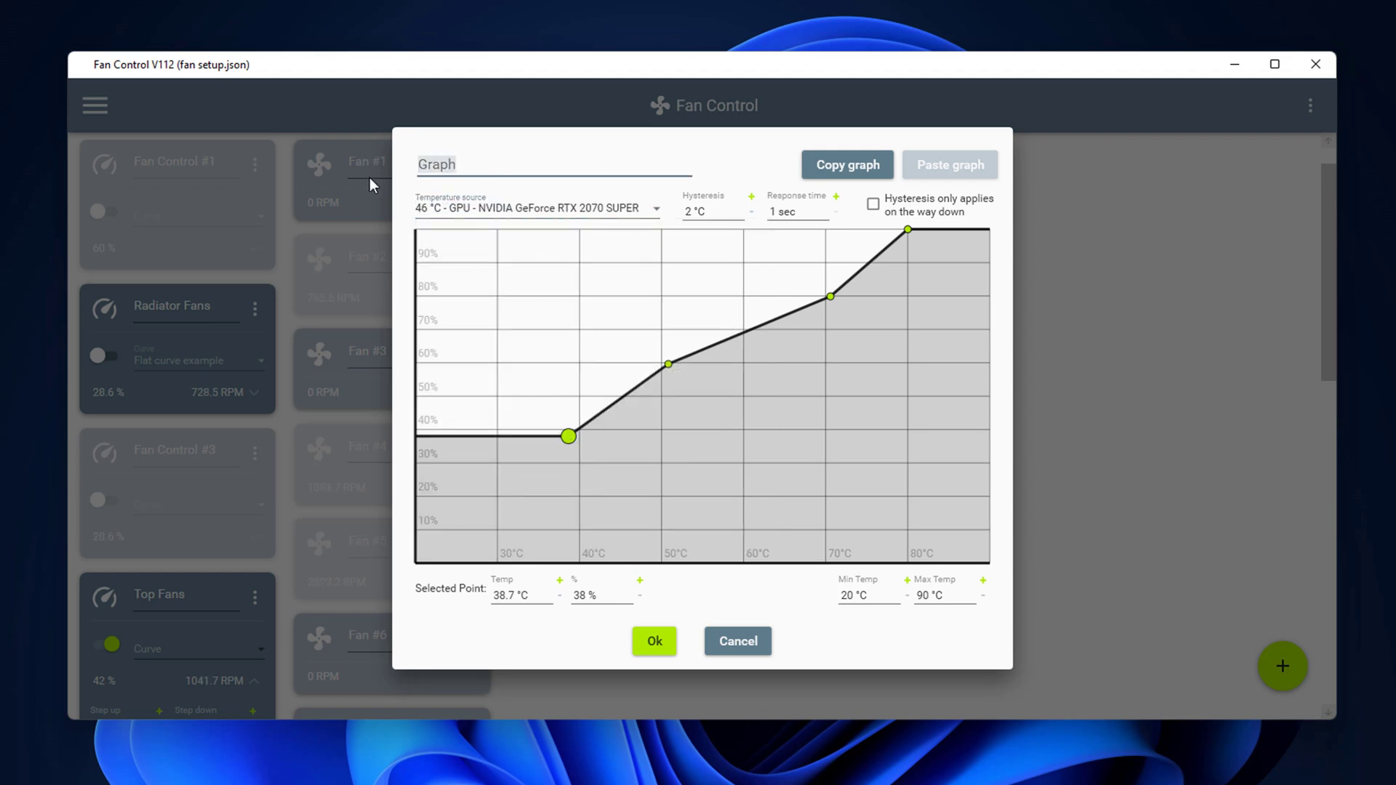
pyautogui.write('GPU')
pyautogui.click(653, 642)
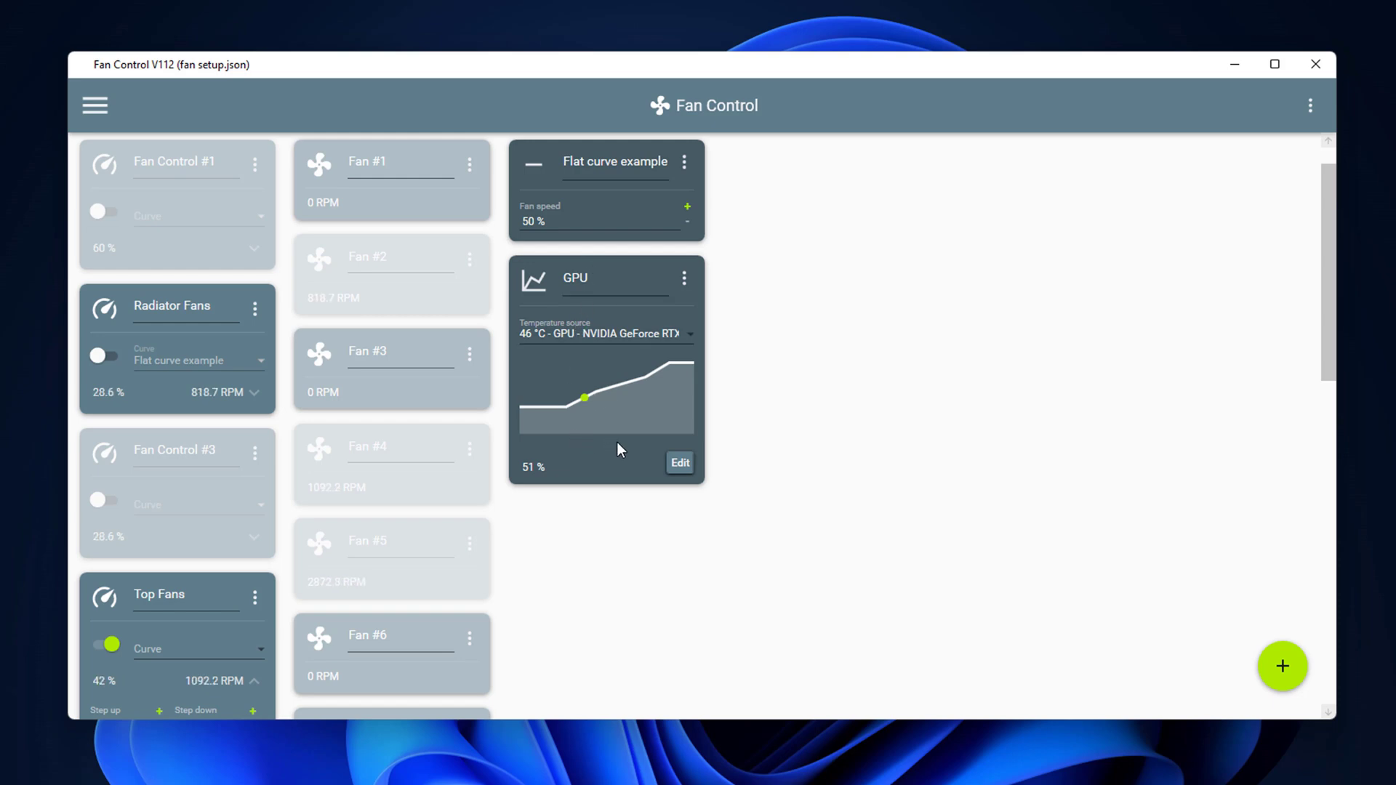
# - Delete the GPU curve and turn off curve control for Top Fans
pyautogui.click(685, 279)
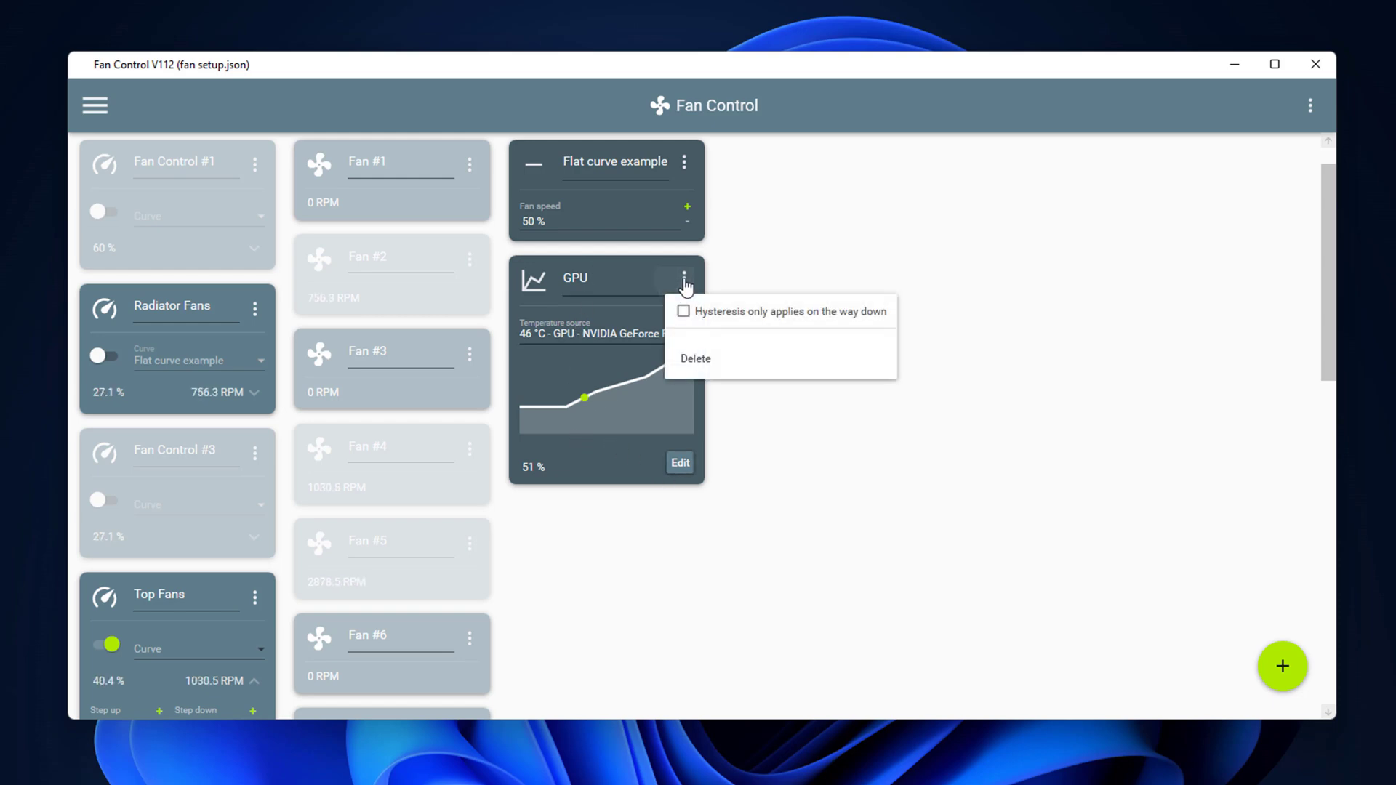
pyautogui.click(695, 360)
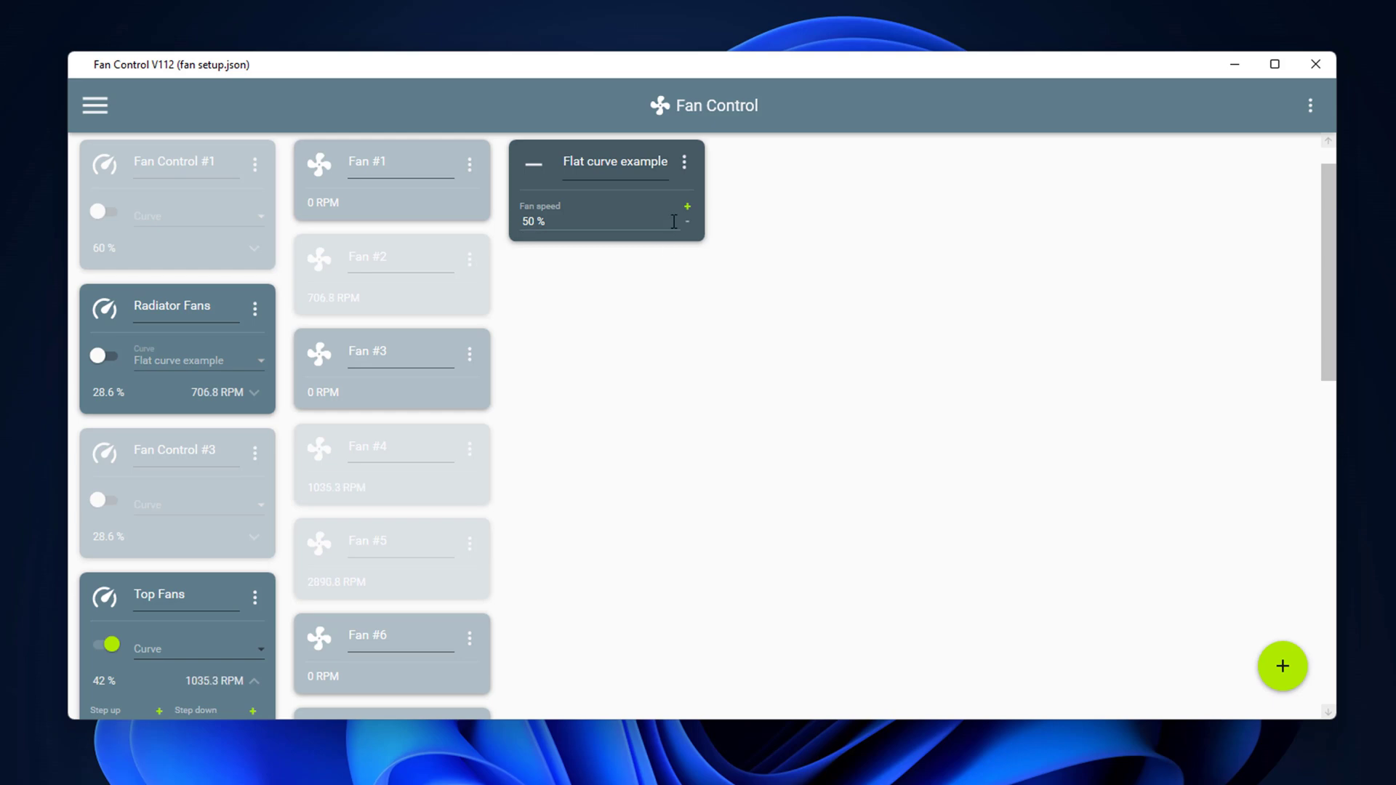
pyautogui.click(117, 647)
# - Save the configuration as fan setup.json
pyautogui.scroll(-3, 257, 615)
pyautogui.scroll(-5, 163, 574)
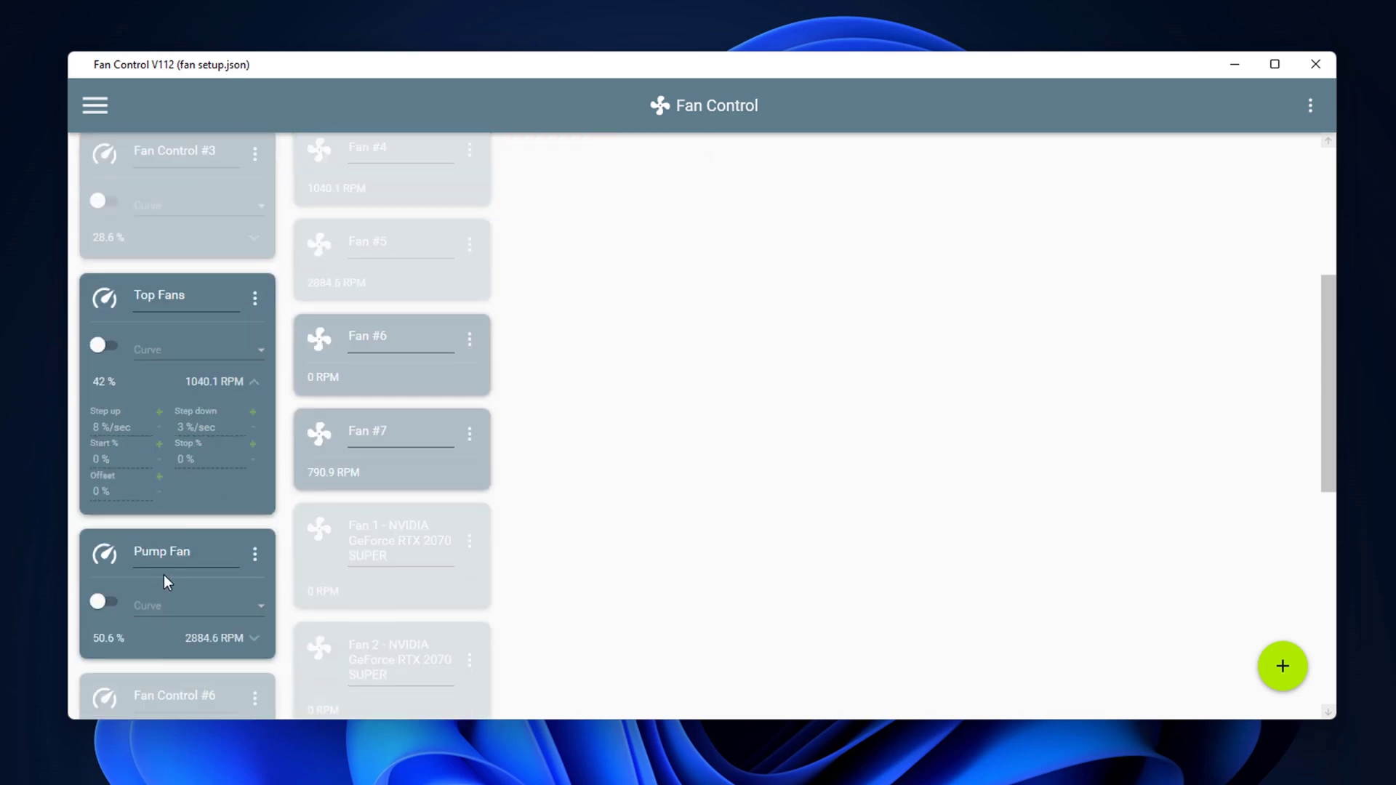
pyautogui.scroll(2, 156, 312)
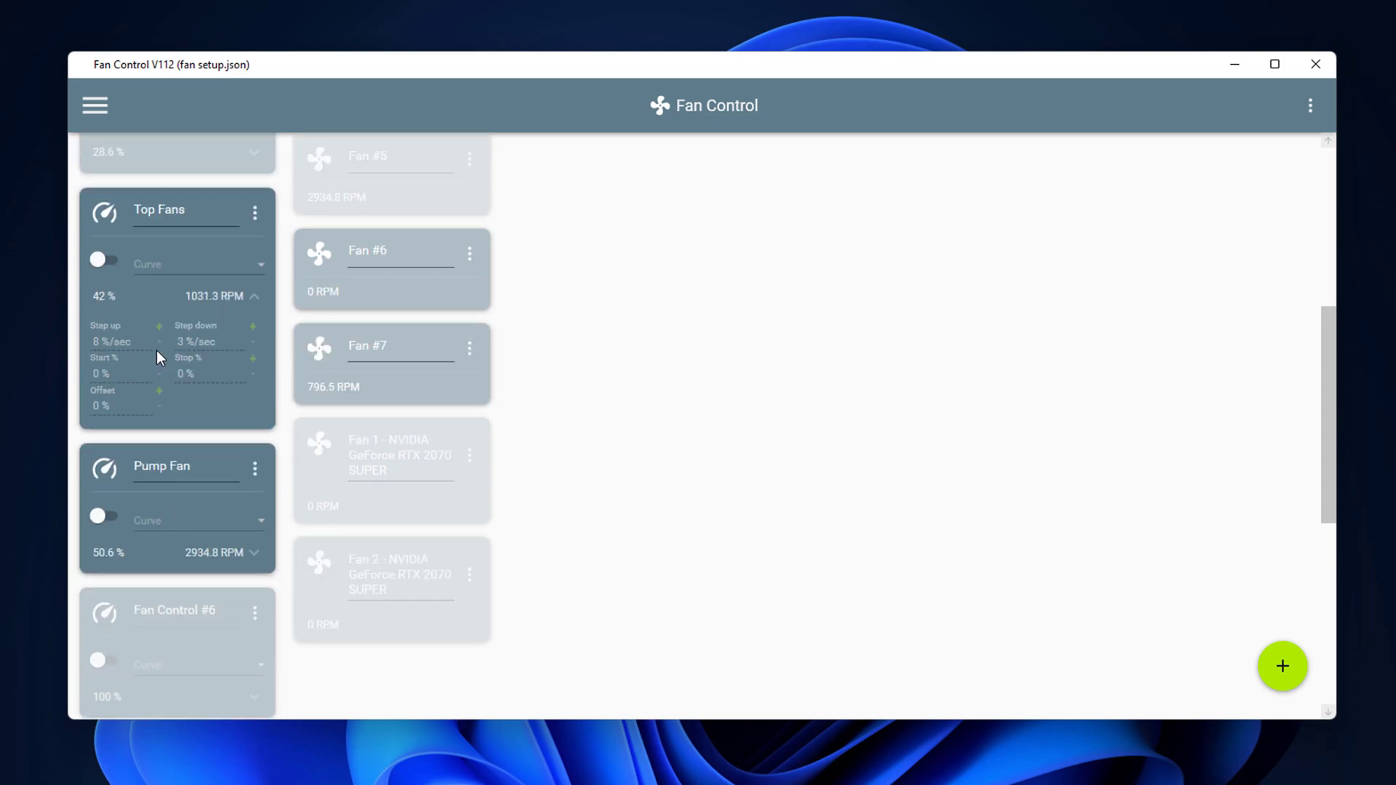
pyautogui.scroll(3, 143, 542)
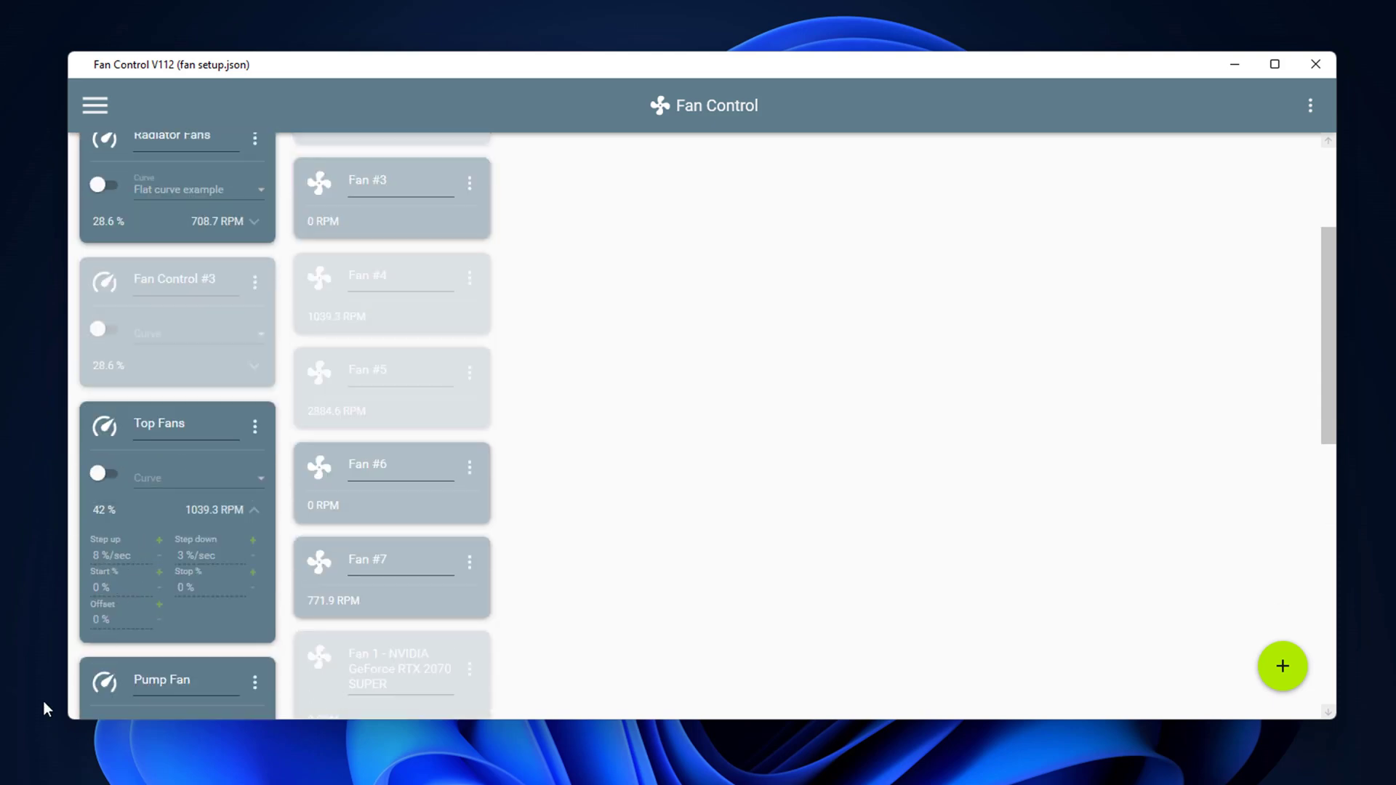
pyautogui.click(1311, 106)
pyautogui.click(1250, 143)
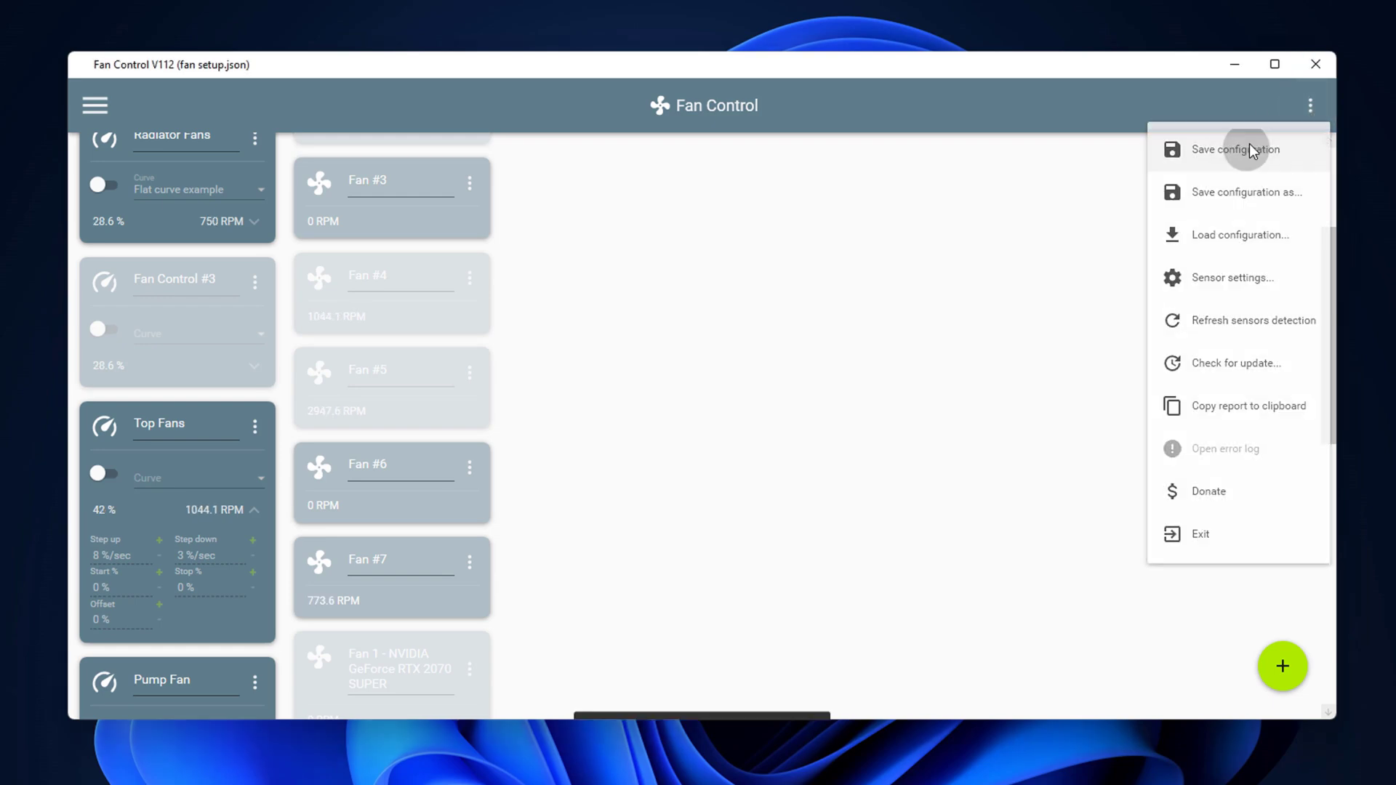
pyautogui.click(1316, 63)
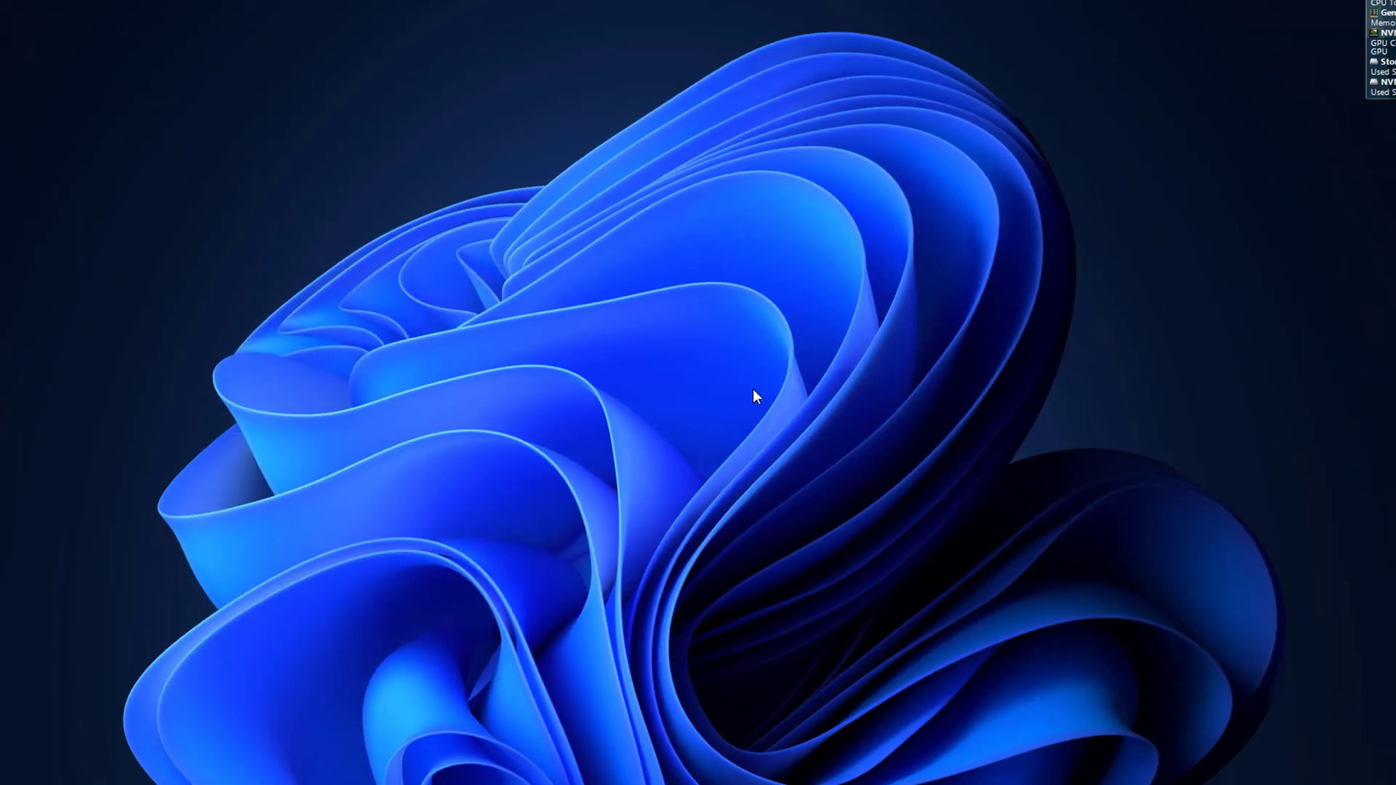